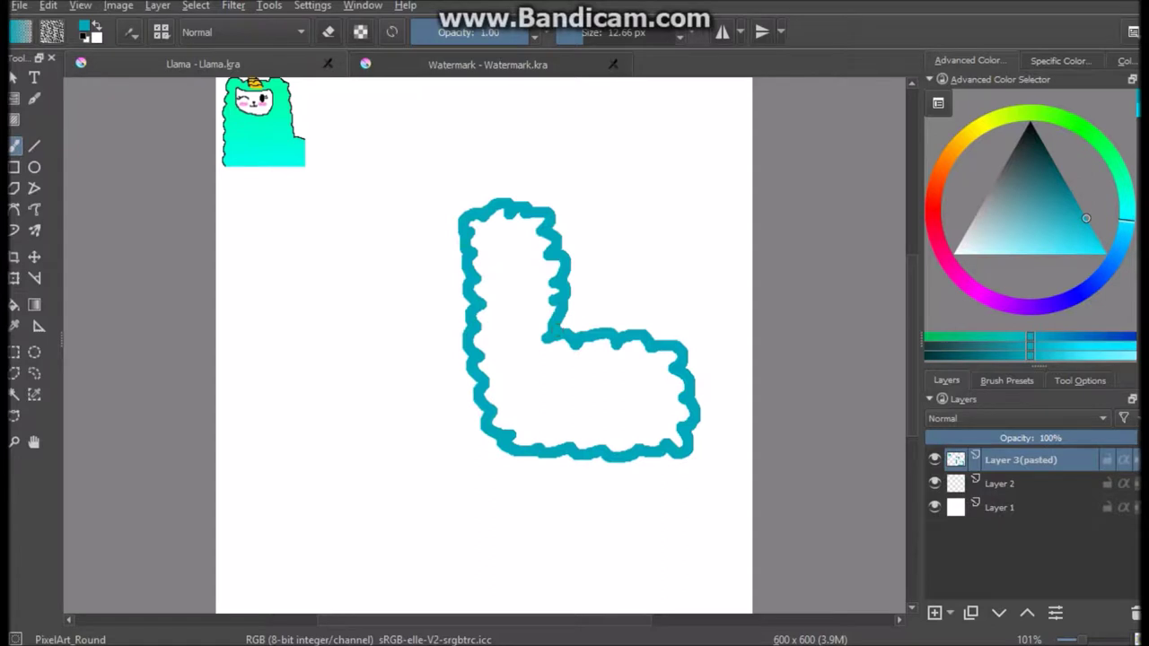
Undo the teal L-shaped outline together with the trial strokes drawn around it.
key(2)
mouse_move(728, 247)
mouse_down()
mouse_move(631, 208)
mouse_move(531, 207)
mouse_up()
drag(376, 168, 252, 219)
mouse_move(733, 244)
mouse_down()
mouse_move(857, 207)
mouse_move(832, 286)
mouse_up()
drag(282, 236, 218, 463)
key(1)
key(ctrl+z)
key(ctrl+z)
key(ctrl+z)
key(ctrl+z)
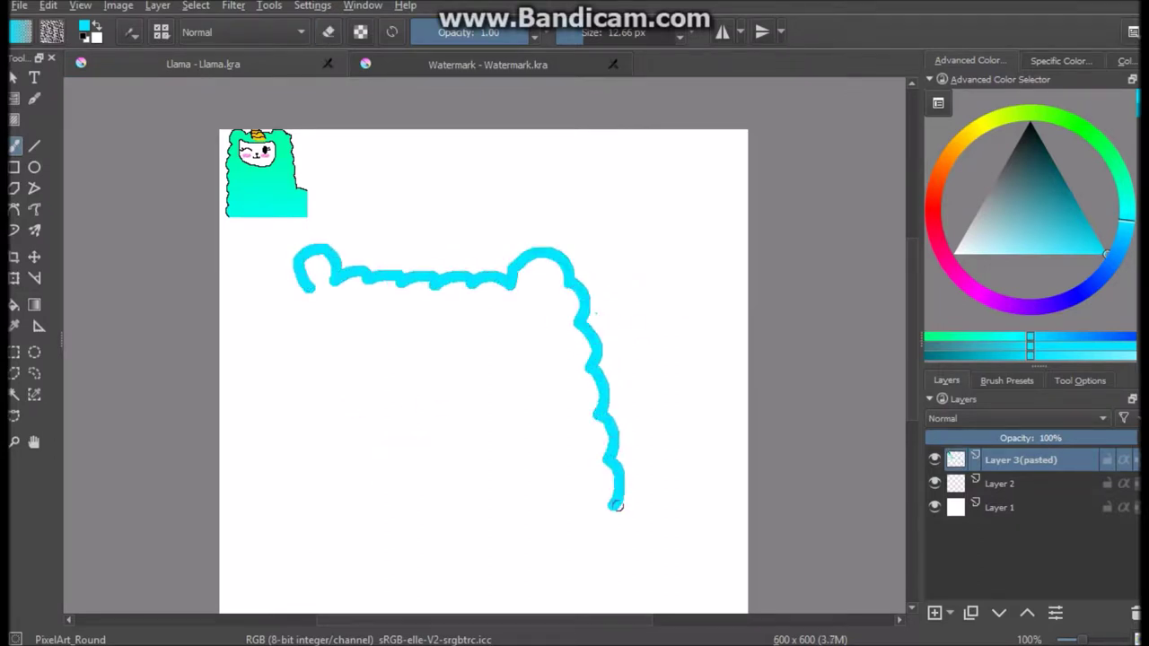
Draw the scalloped cyan outline of the llama's head, ears, neck and back on the Layer 3 (pasted) layer.
scroll(614, 504, down, 3)
drag(614, 396, 644, 391)
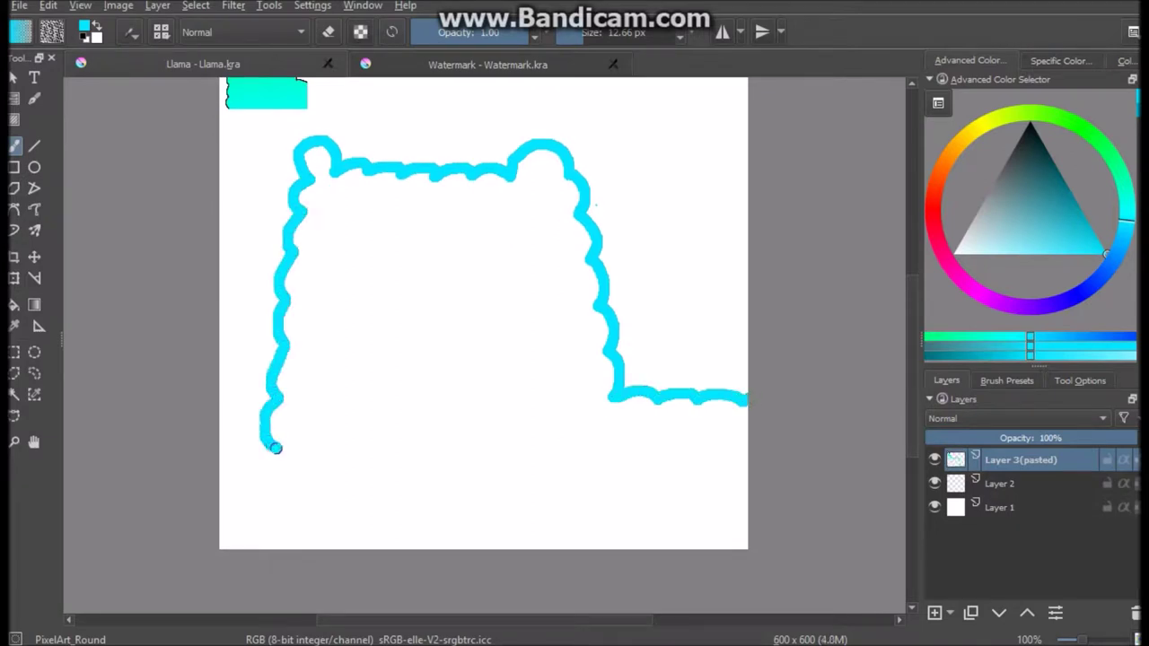
scroll(372, 594, up, 2)
Pick the turquoise from the small reference llama and fill the outlined body with it.
ctrl+click(269, 152)
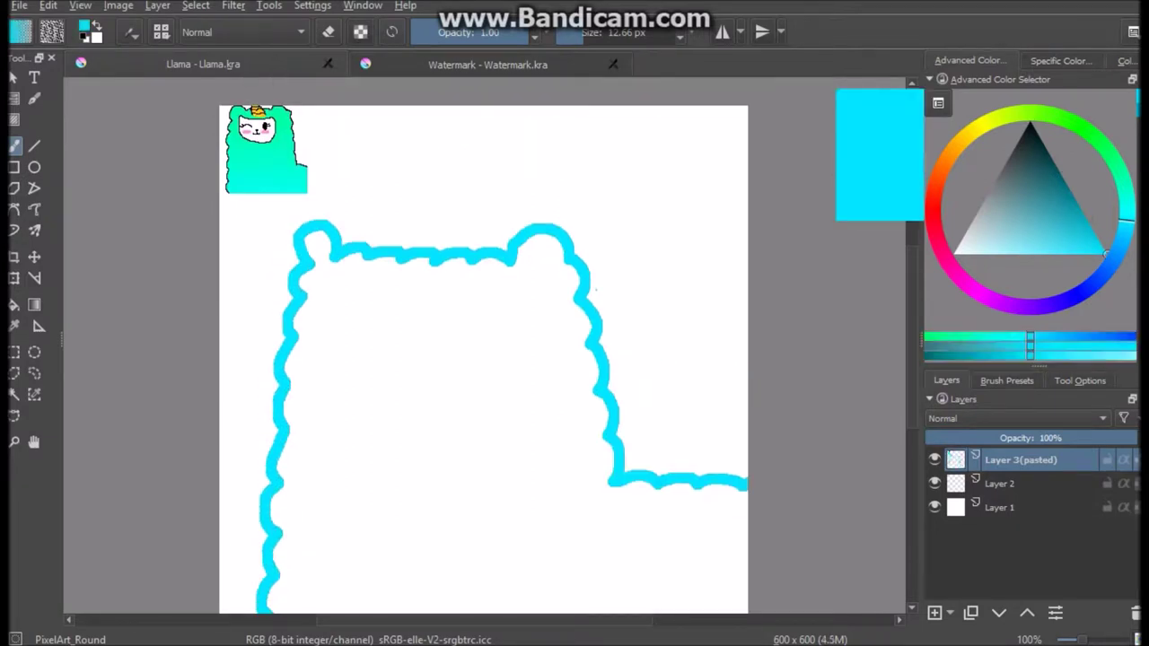
key(f)
key(shift+BackSpace)
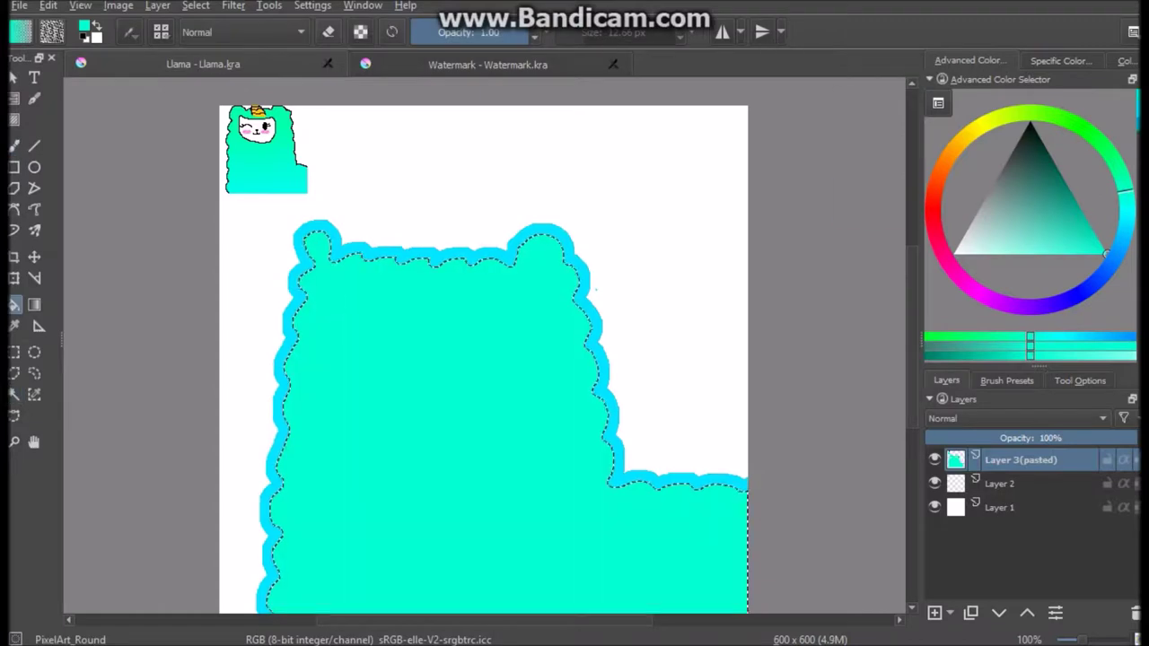
Select the scalloped outline and try a bright green fill for the llama's body.
key(ctrl+r)
key(k)
key(k)
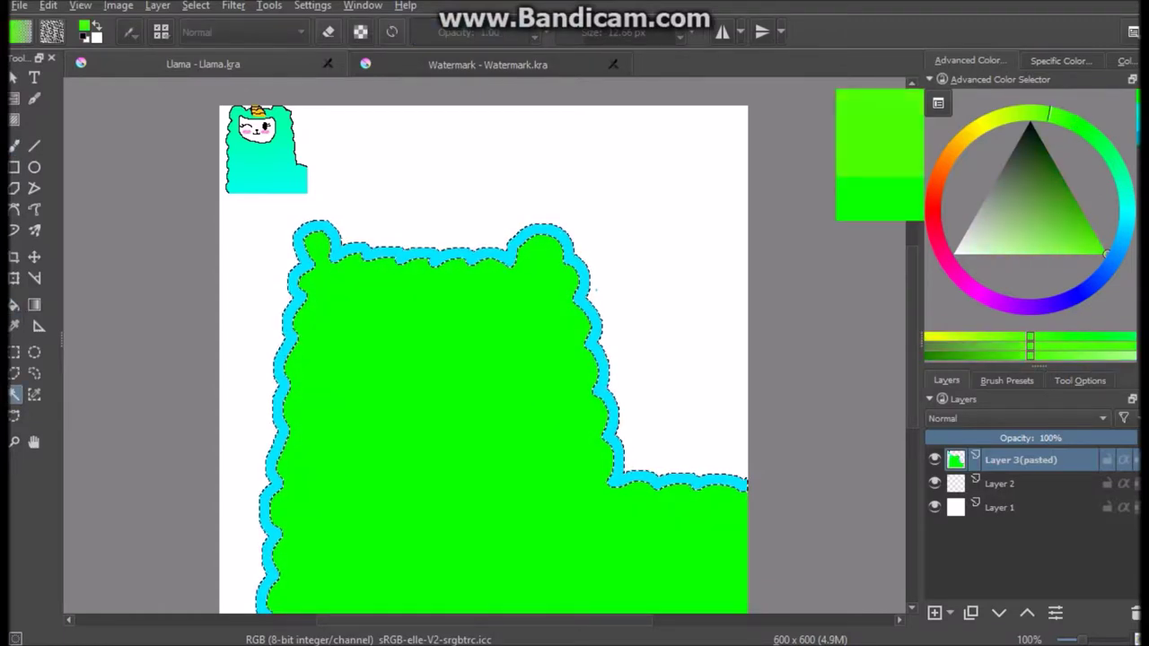
key(f)
key(shift+BackSpace)
Recolour the llama's scalloped outline magenta and fill the body with a lighter pink.
click(974, 289)
key(shift+BackSpace)
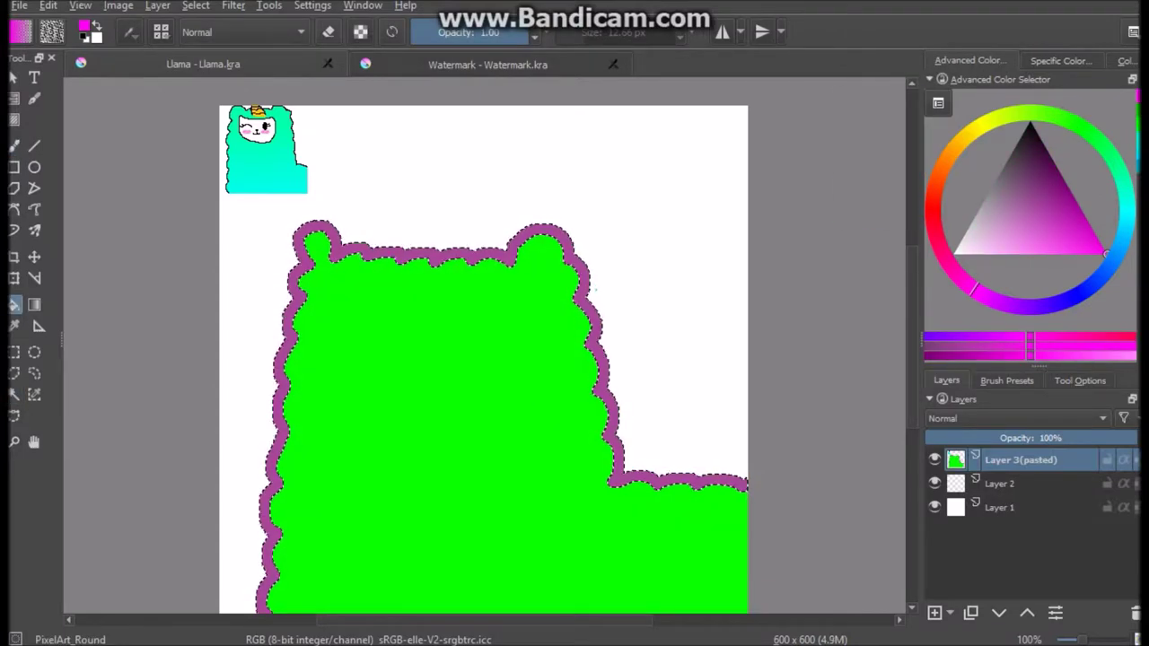
key(l)
key(l)
key(shift+BackSpace)
key(shift+BackSpace)
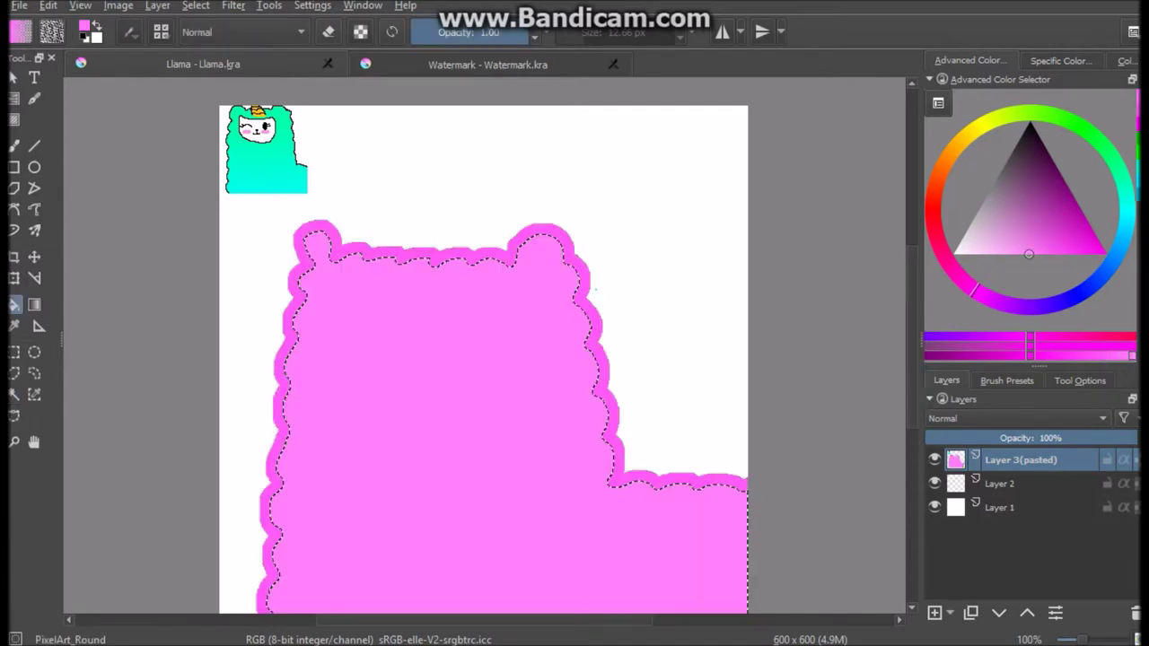
Select the whole canvas and set up the brush with black as the foreground colour.
key(ctrl+r)
key(ctrl+a)
scroll(395, 293, down, 1)
key(b)
key(d)
mouse_move(328, 260)
mouse_down()
mouse_move(430, 278)
mouse_move(532, 258)
mouse_move(552, 374)
mouse_move(370, 402)
mouse_move(326, 326)
mouse_move(329, 260)
mouse_up()
key(f)
key(ctrl+shift+a)
click(440, 341)
key(BackSpace)
key(ctrl+r)
drag(237, 161, 653, 515)
key(ctrl+z)
key(ctrl+z)
key(ctrl+z)
key(ctrl+z)
Try drawing a curved black closed eye with a lash on the right side of the face.
key(b)
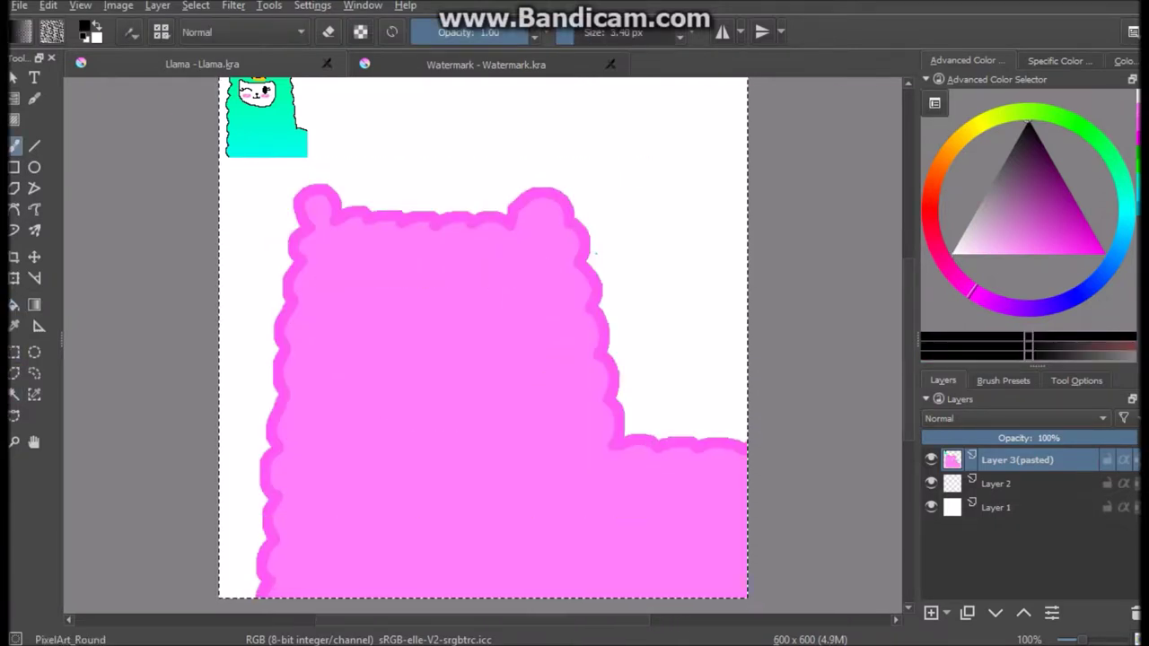
key(ctrl+plus)
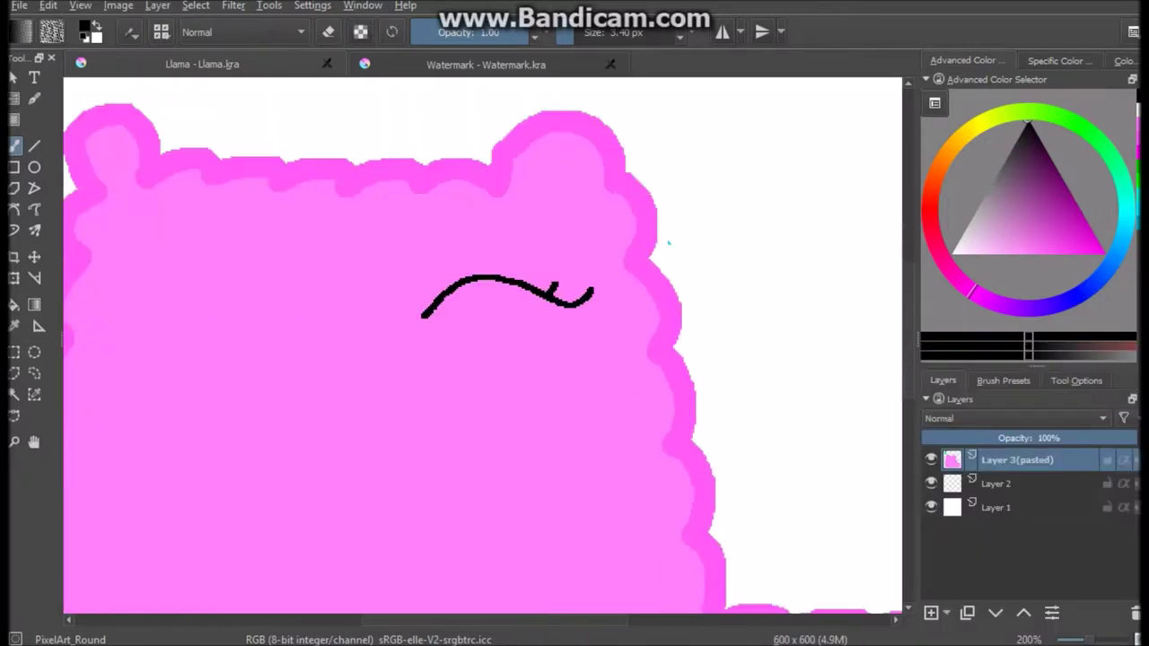
key(ctrl+z)
key(ctrl+minus)
Try drawing the right eye in the turquoise sampled from the reference llama.
ctrl+click(148, 106)
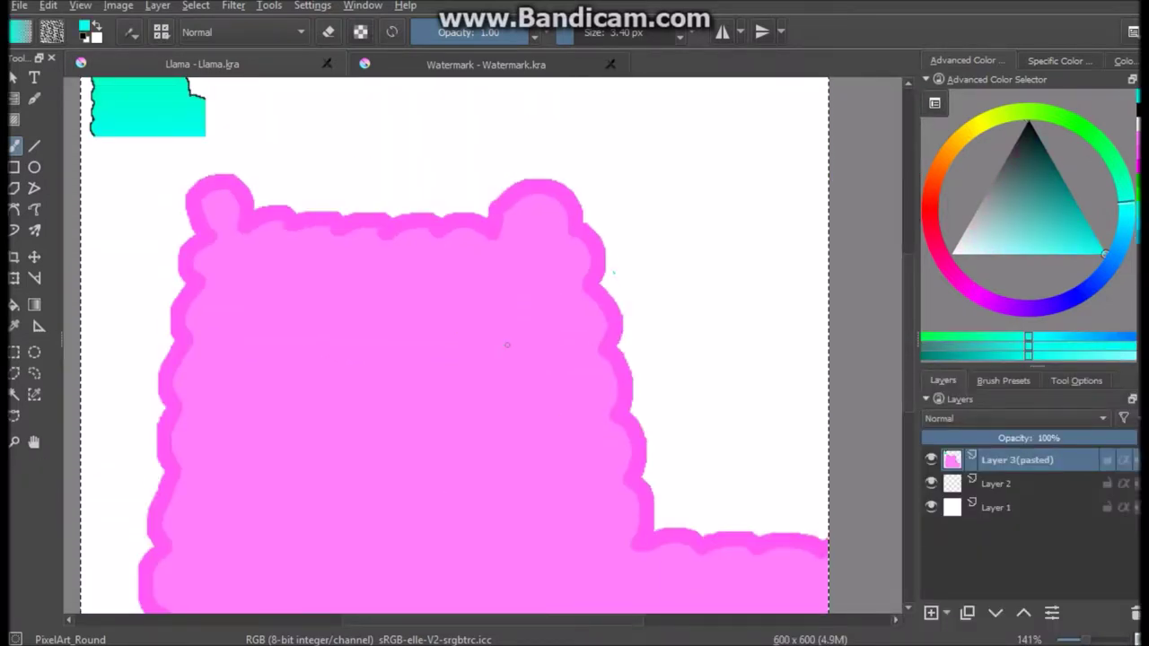
mouse_move(479, 273)
mouse_down()
mouse_move(491, 371)
mouse_move(483, 281)
mouse_move(497, 394)
mouse_move(485, 351)
mouse_move(530, 375)
mouse_up()
key(ctrl+minus)
key(ctrl+minus)
key(ctrl+minus)
key(ctrl+z)
Try drawing a pair of black spiral eyes on the llama's face.
key(ctrl+plus)
key(ctrl+plus)
key(d)
key(ctrl+z)
mouse_move(373, 330)
mouse_down()
mouse_move(356, 368)
mouse_move(348, 289)
mouse_up()
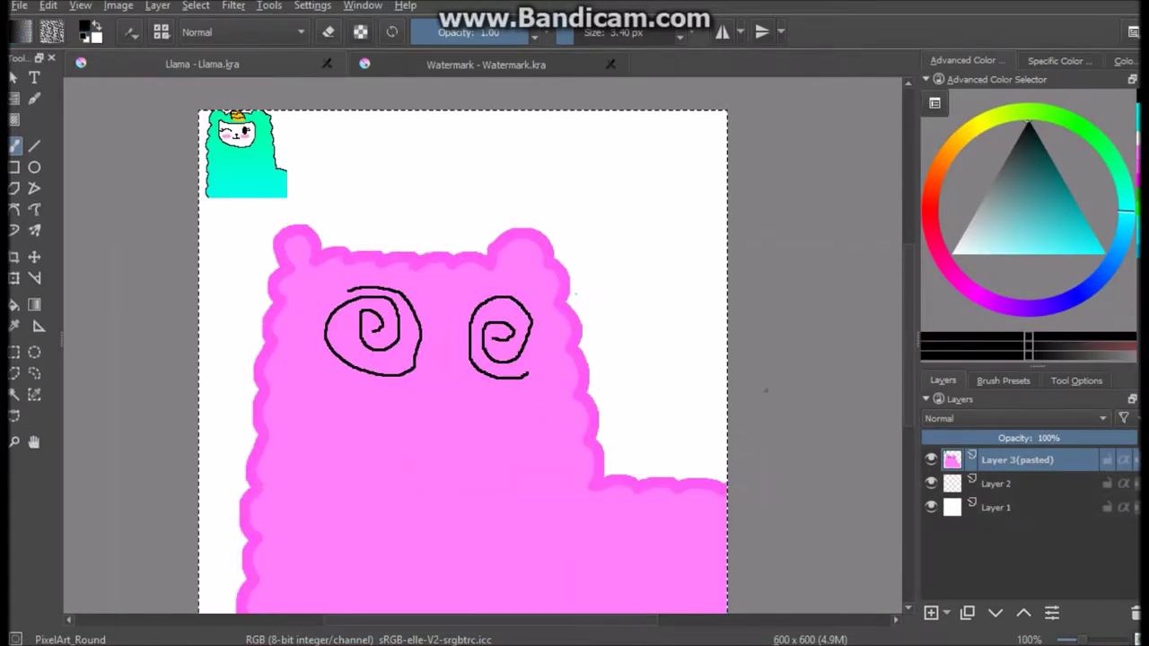
key(ctrl+z)
key(ctrl+z)
Try drawing upright turquoise oval eyes on the llama's face.
key(shift+e)
drag(462, 297, 496, 377)
drag(337, 287, 377, 359)
key(ctrl+z)
key(ctrl+z)
key(b)
key(plus)
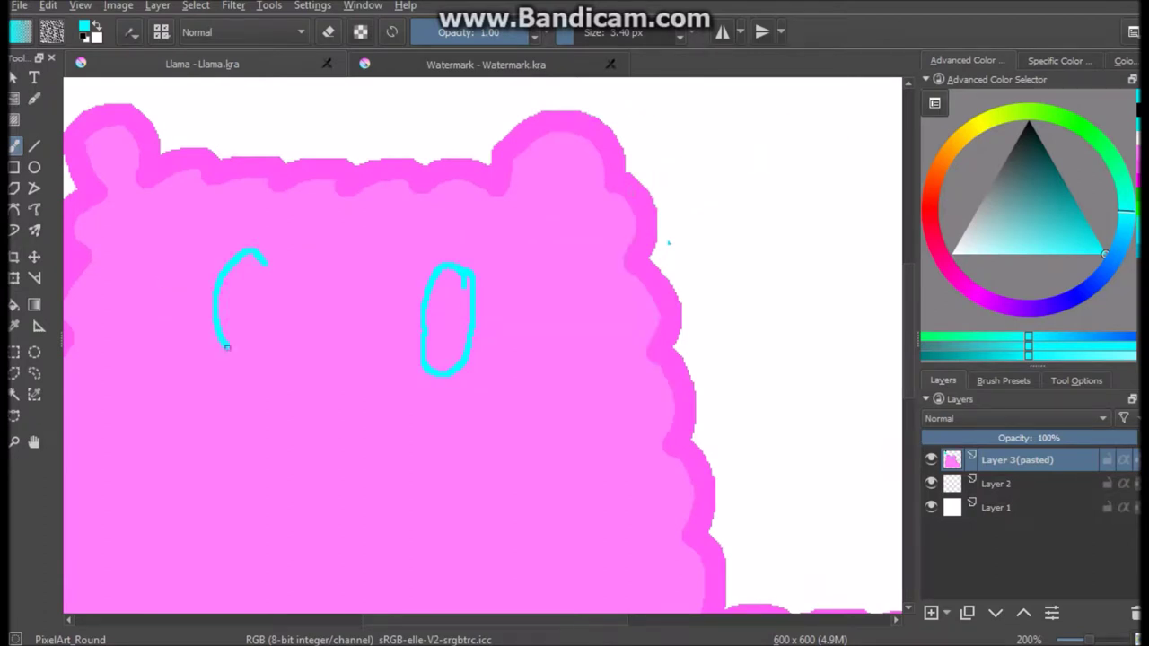
key(ctrl+z)
key(ctrl+z)
Draw two mirrored, curved black closed eyes, each with a short lash, on the llama's face.
key(d)
drag(398, 329, 461, 298)
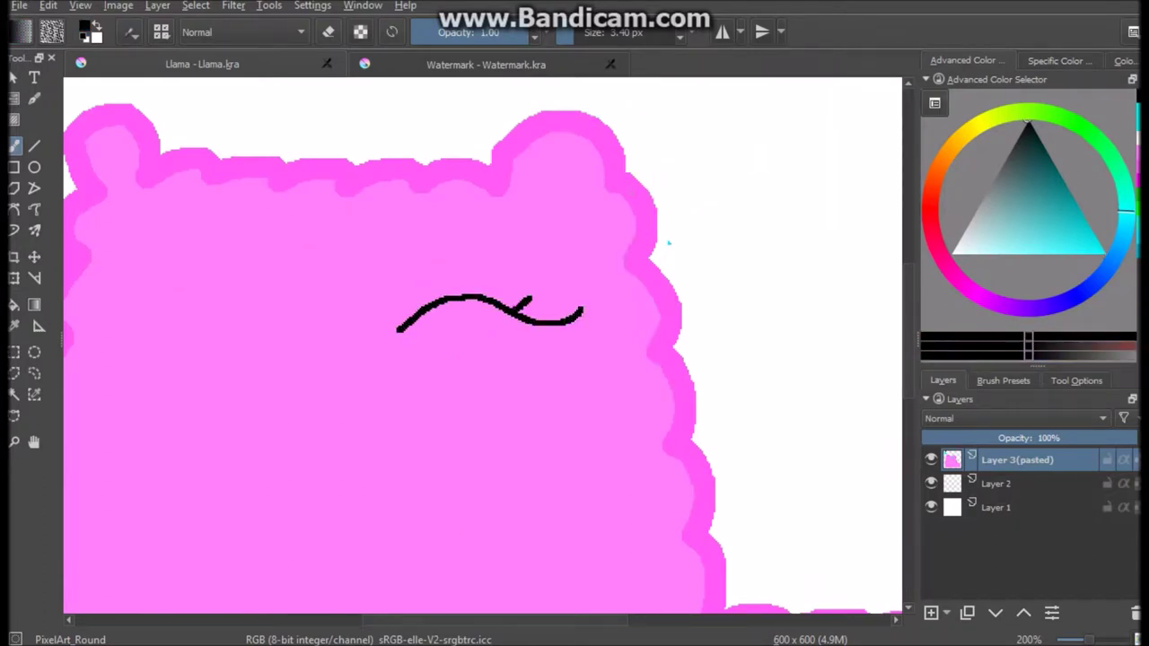
scroll(434, 324, left, 5)
key(minus)
key(minus)
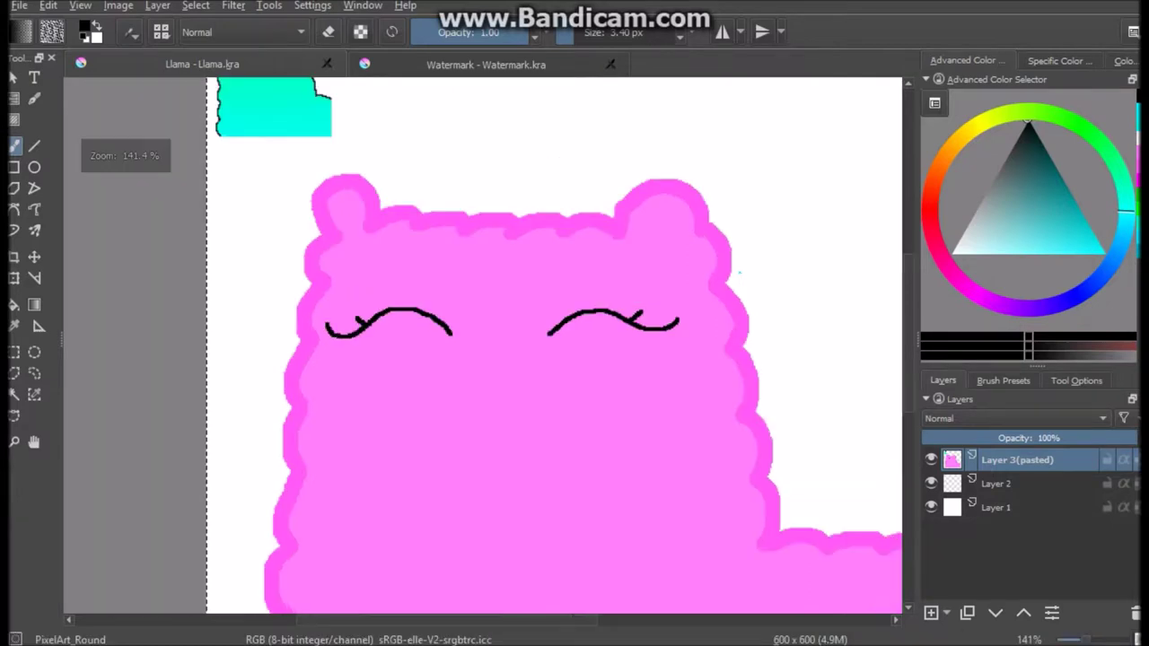
key(plus)
key(plus)
drag(304, 306, 315, 319)
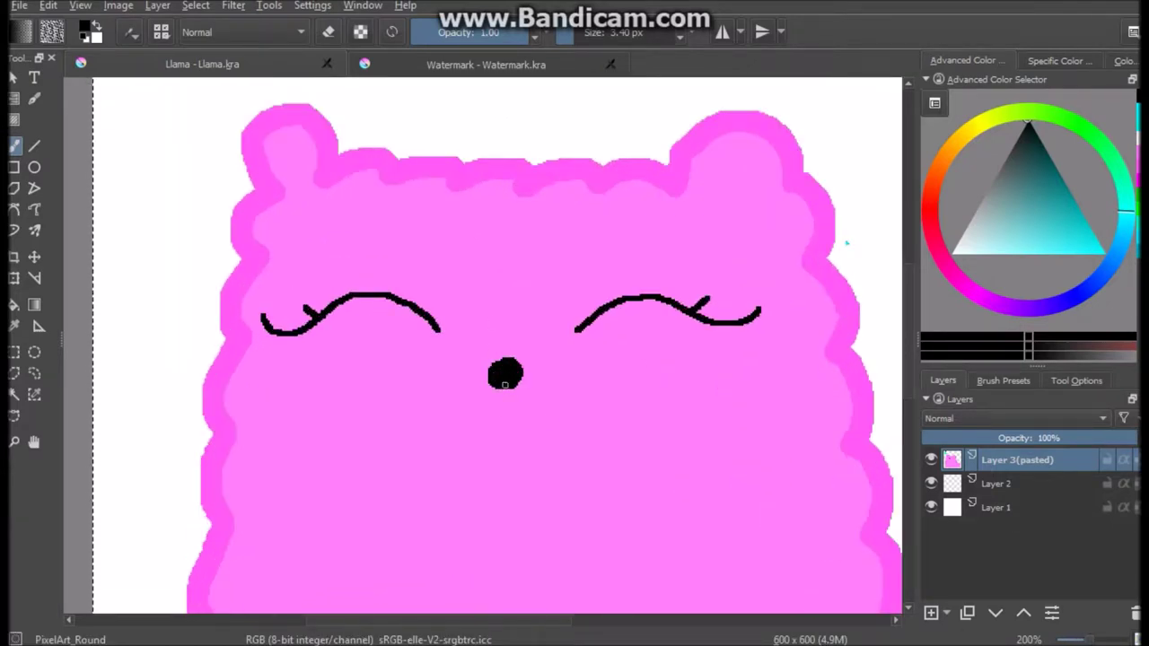
Undo the oversized nose dot and draw a small round black nose with a w-shaped mouth beneath it.
key(ctrl+z)
key(ctrl+z)
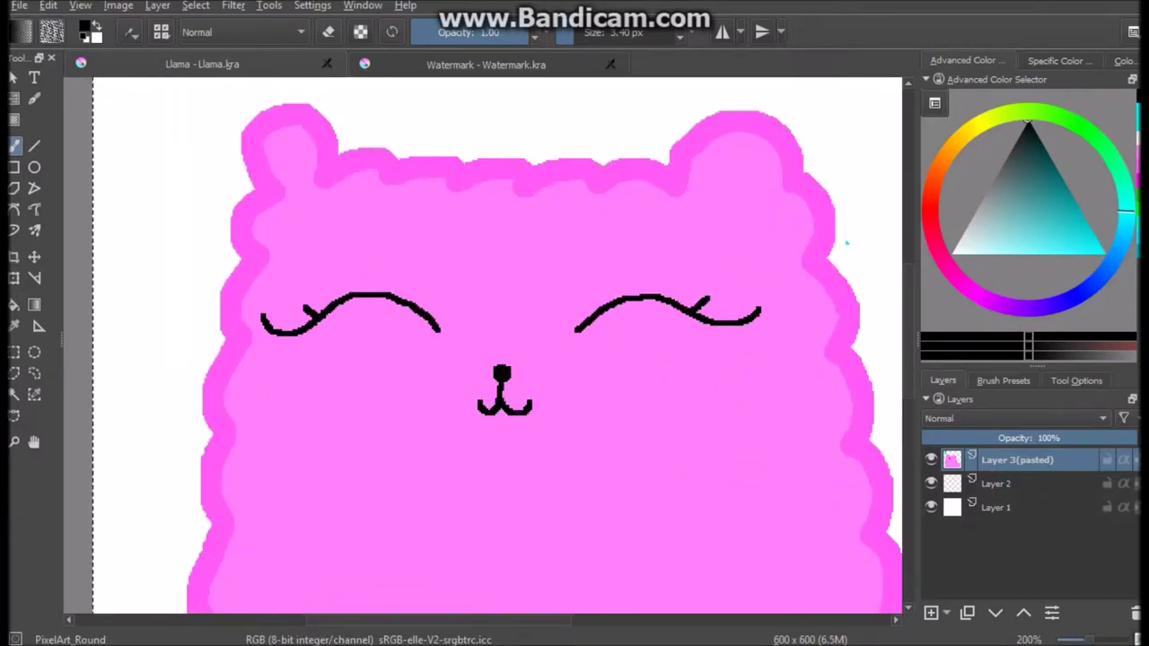
key(minus)
key(minus)
key(plus)
key(plus)
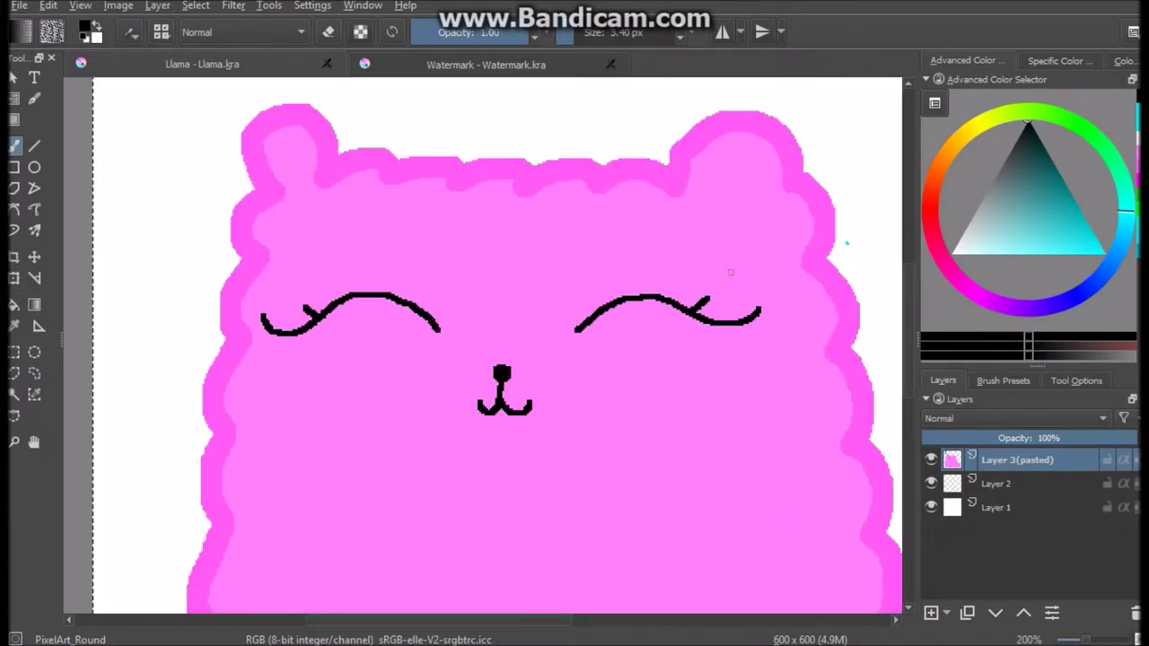
Try drawing a thin white outline around the eyes, nose and mouth.
key(x)
mouse_move(267, 241)
mouse_down()
mouse_move(436, 243)
mouse_move(638, 461)
mouse_move(272, 258)
mouse_up()
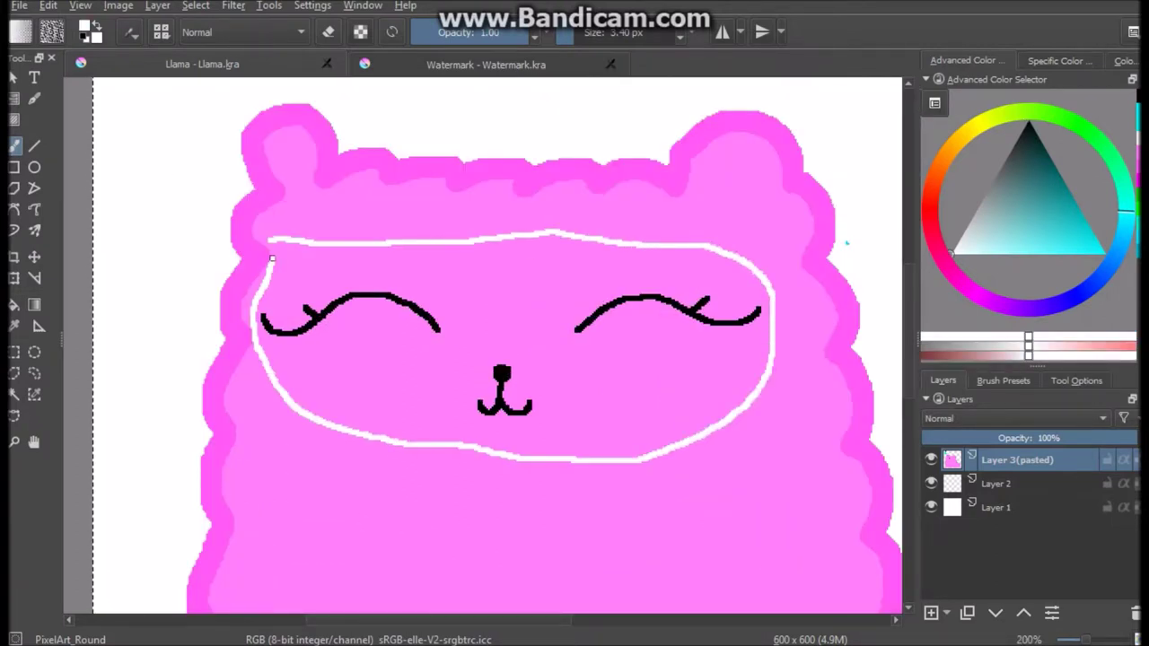
key(ctrl+z)
key(minus)
key(minus)
key(minus)
key(plus)
key(plus)
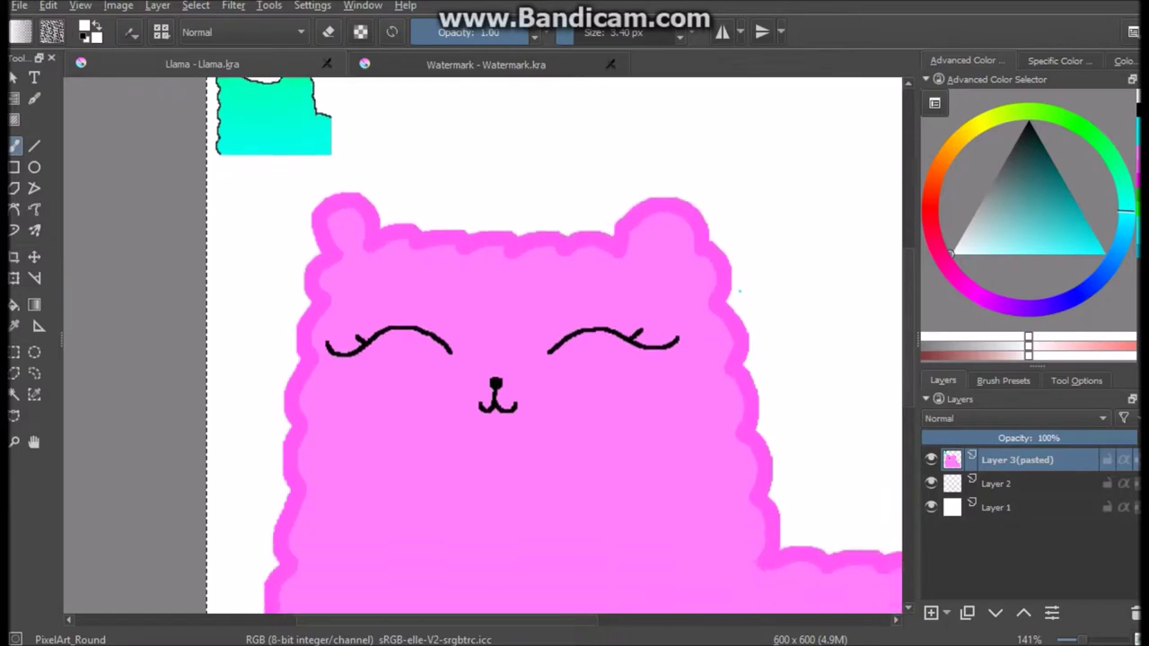
Lasso the left eye and shift it slightly toward the centre of the face.
click(1105, 254)
drag(321, 343, 408, 341)
key(t)
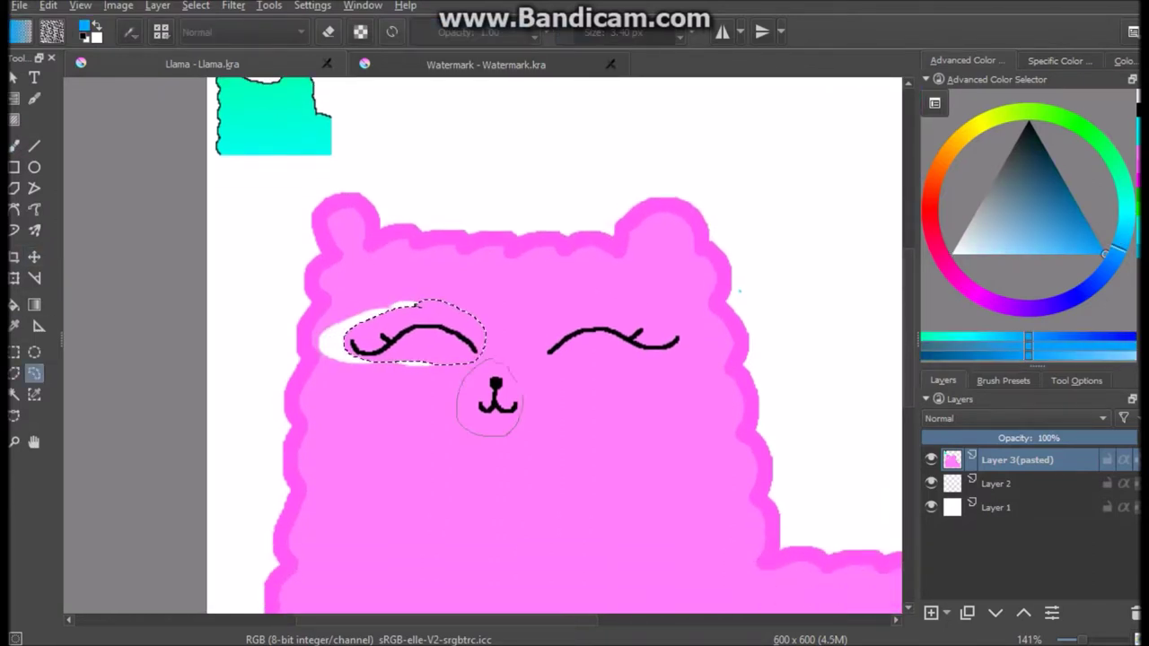
Shift the nose and mouth slightly right and fill the gap left behind with the sampled body pink.
key(p)
click(539, 449)
key(f)
click(476, 404)
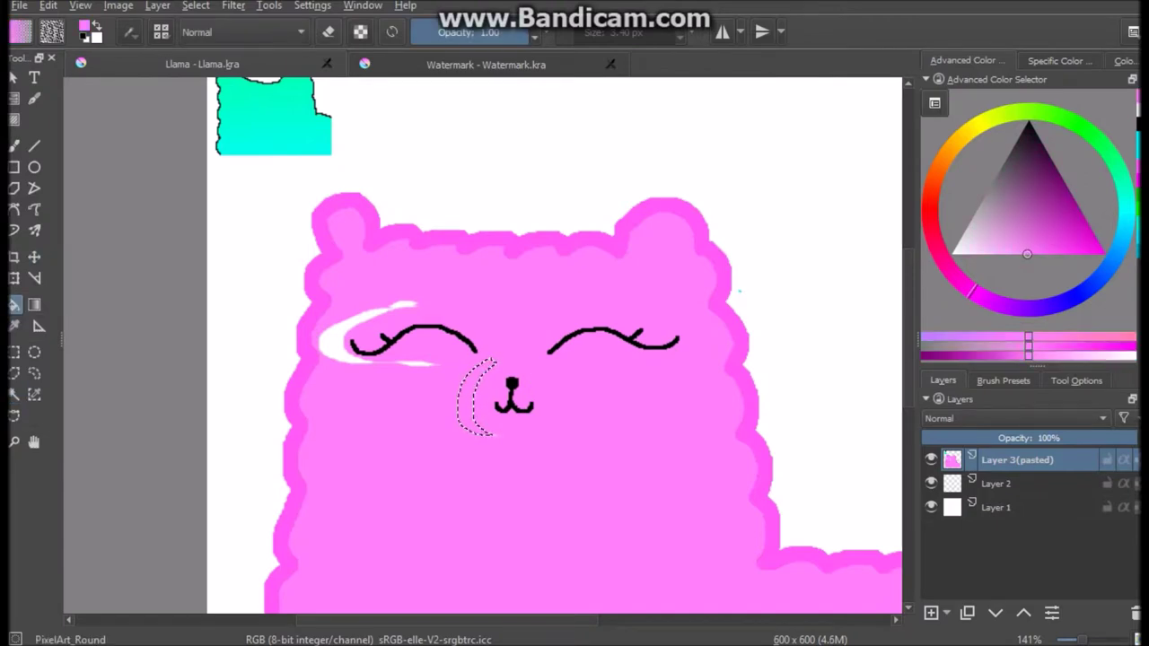
Select the head area and paint over the white traces around the left eye and nose with body pink.
key(ctrl+shift+d)
key(ctrl+r)
drag(243, 185, 756, 569)
scroll(372, 352, up, 4)
key(b)
mouse_move(220, 397)
mouse_down()
mouse_move(496, 419)
mouse_move(549, 428)
mouse_up()
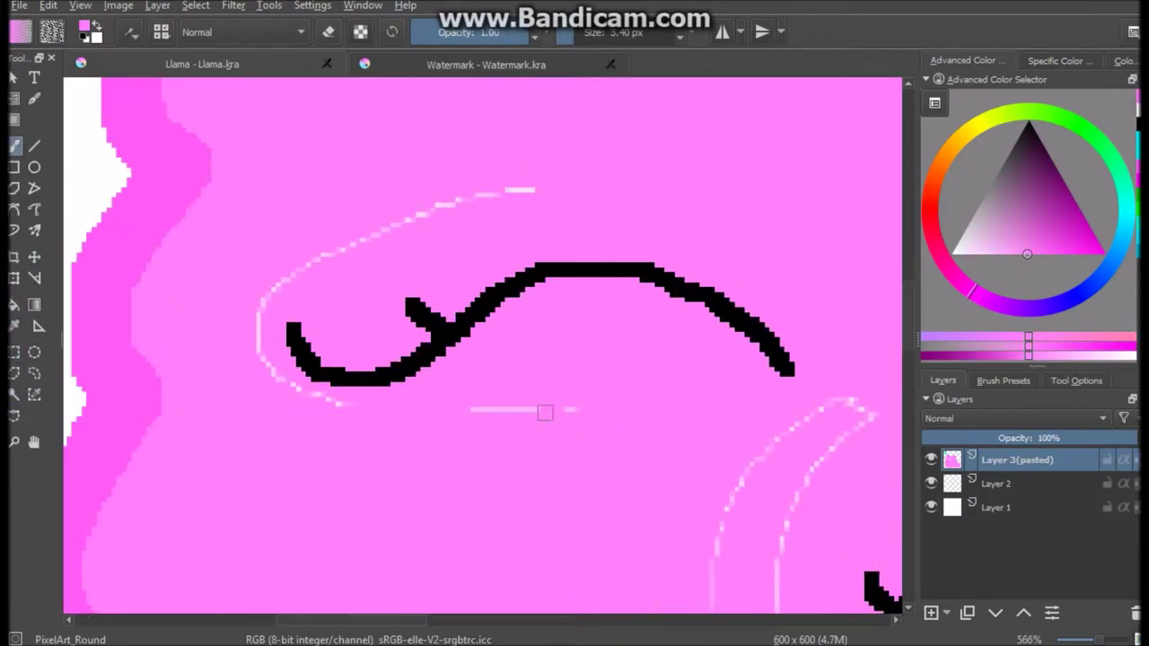
drag(898, 466, 611, 179)
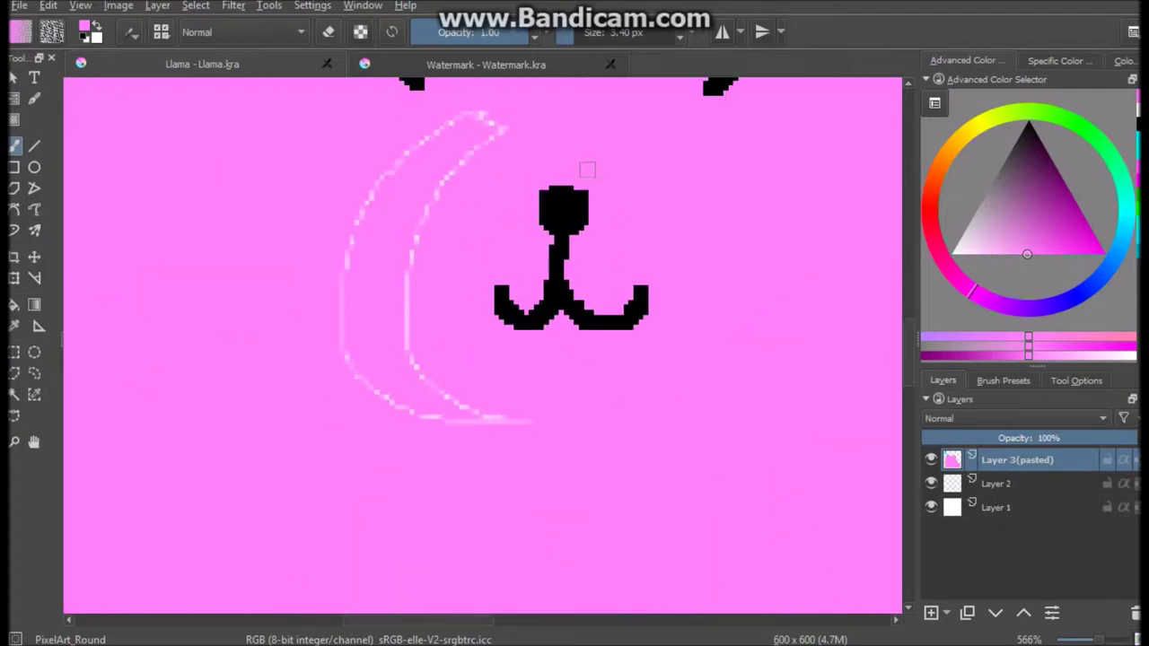
scroll(488, 144, down, 4)
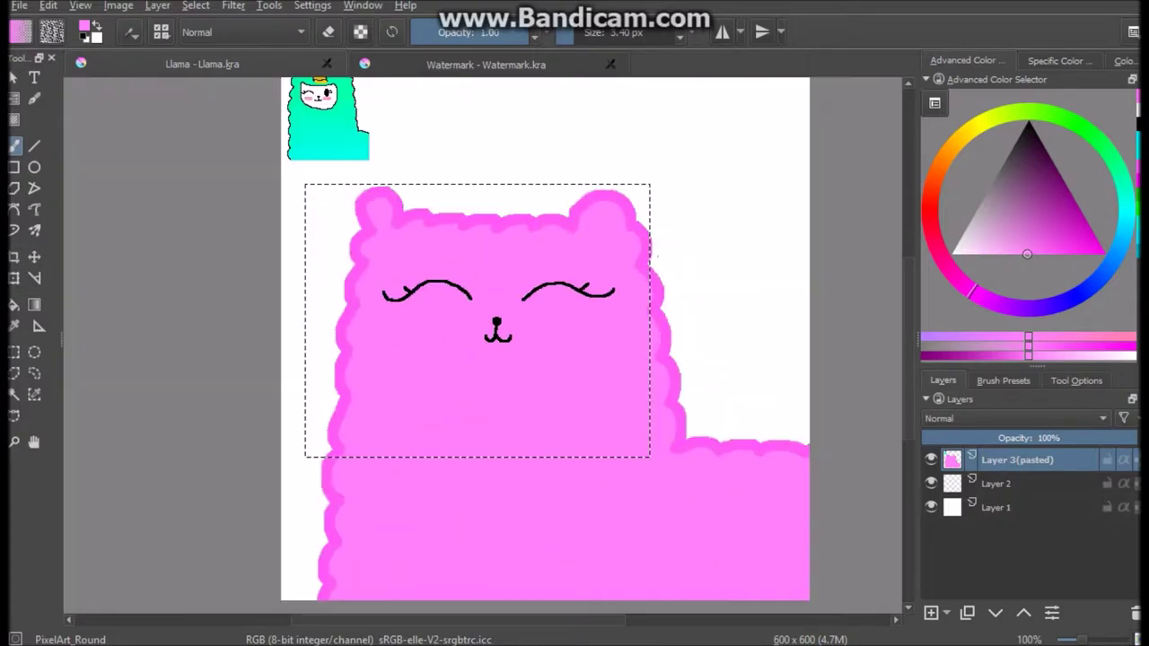
Paint a salmon-pink blush patch under each eye.
scroll(583, 296, up, 3)
mouse_move(576, 280)
mouse_down()
mouse_move(583, 323)
mouse_move(654, 290)
mouse_move(697, 299)
mouse_move(741, 287)
mouse_up()
mouse_move(439, 285)
mouse_down()
mouse_move(395, 318)
mouse_move(360, 304)
mouse_move(309, 306)
mouse_up()
scroll(480, 349, up, 3)
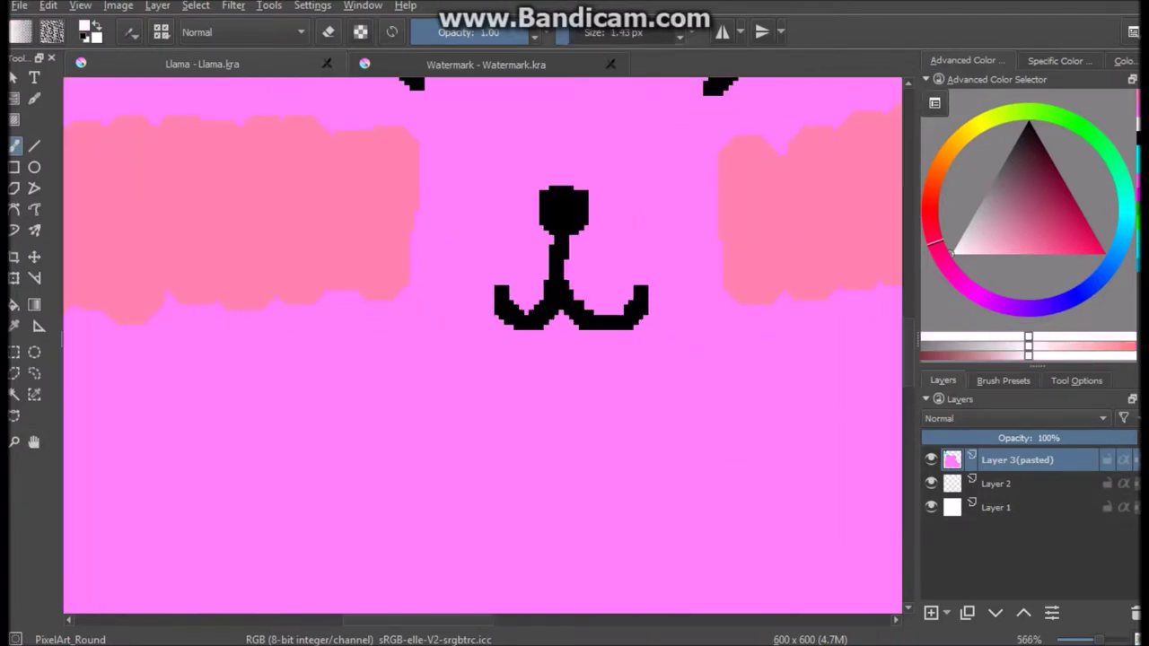
Open the Block_bristles brush settings and test textured brush tips in white on the left cheek.
scroll(342, 202, down, 6)
scroll(484, 269, up, 4)
drag(1032, 206, 1029, 124)
click(130, 31)
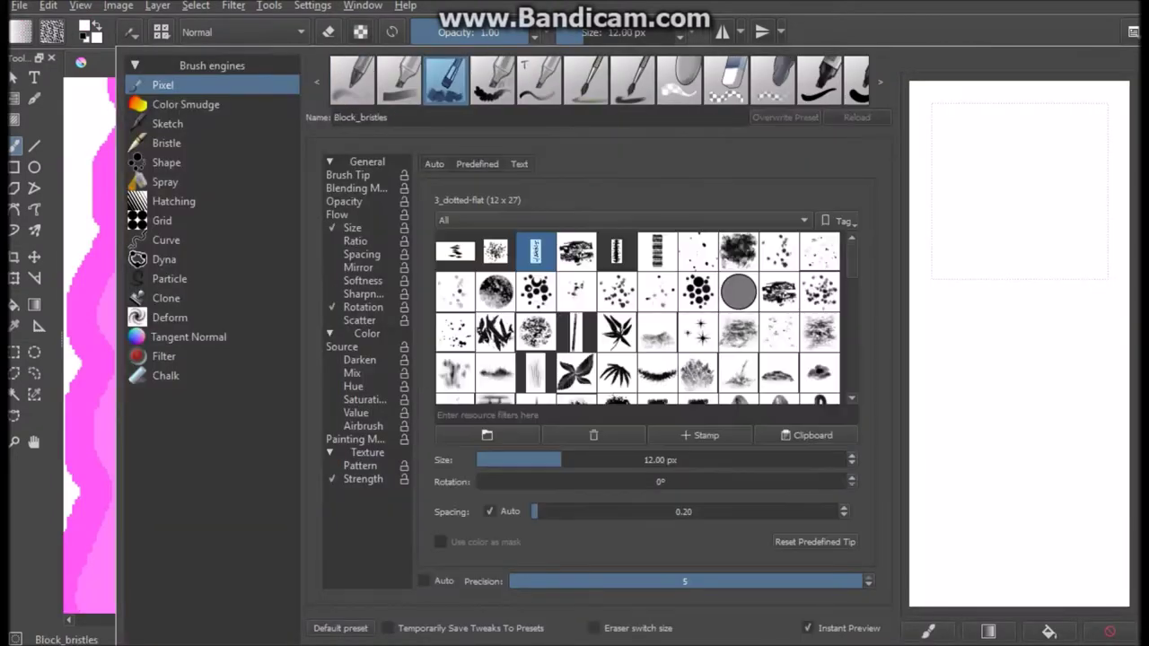
click(456, 332)
click(536, 291)
click(409, 265)
click(341, 300)
Try a spatter brush tip across the left blush patch and undo the test strokes.
click(130, 32)
click(616, 291)
drag(431, 256, 305, 287)
key(ctrl+z)
key(ctrl+z)
key(ctrl+z)
key(ctrl+z)
Choose the sparse scattered-dots brush tip and stamp white speckles over both blush patches.
click(130, 31)
click(659, 291)
click(130, 32)
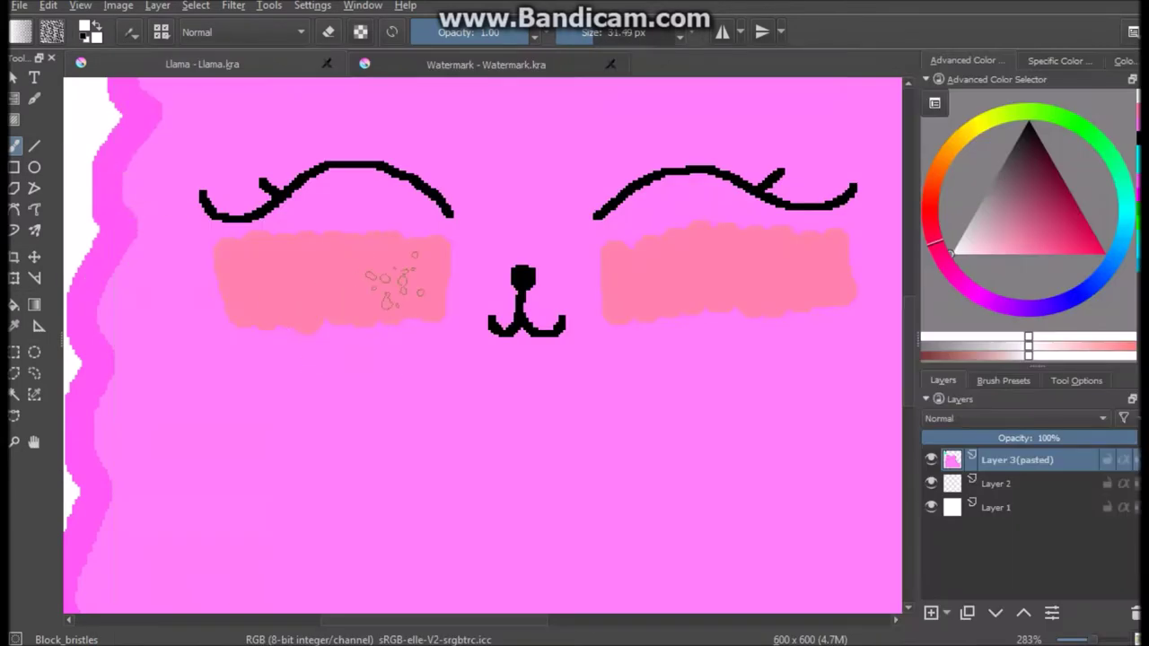
key(2)
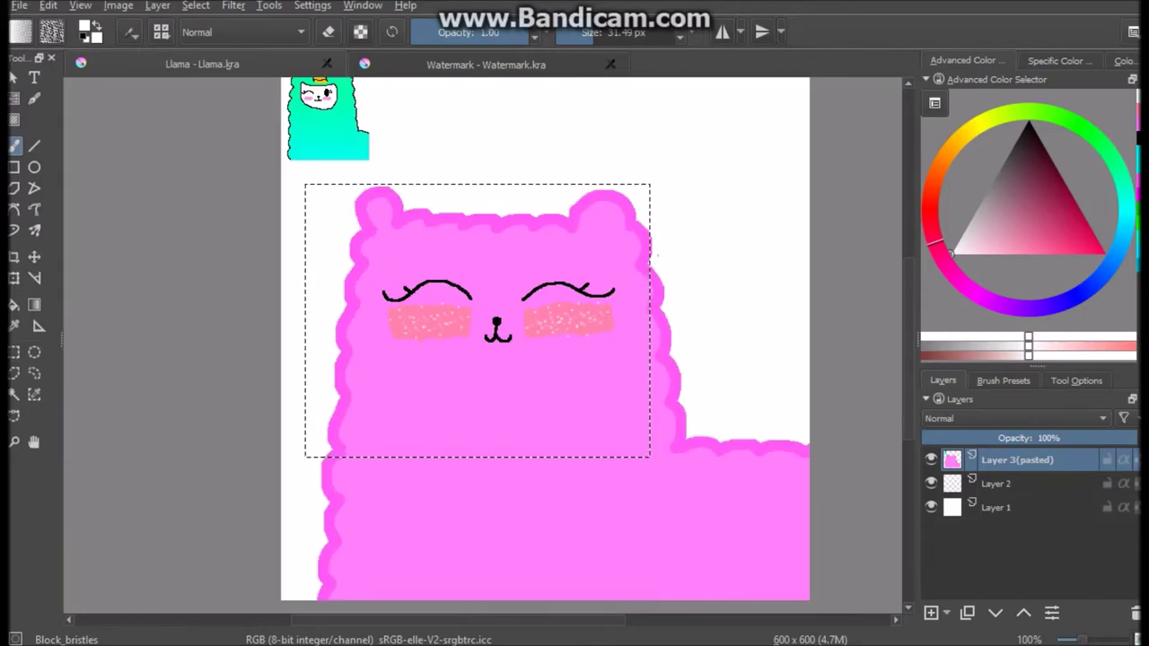
Switch to the PixelArt_Round brush preset and choose a bright blue colour.
click(130, 32)
click(633, 81)
click(130, 32)
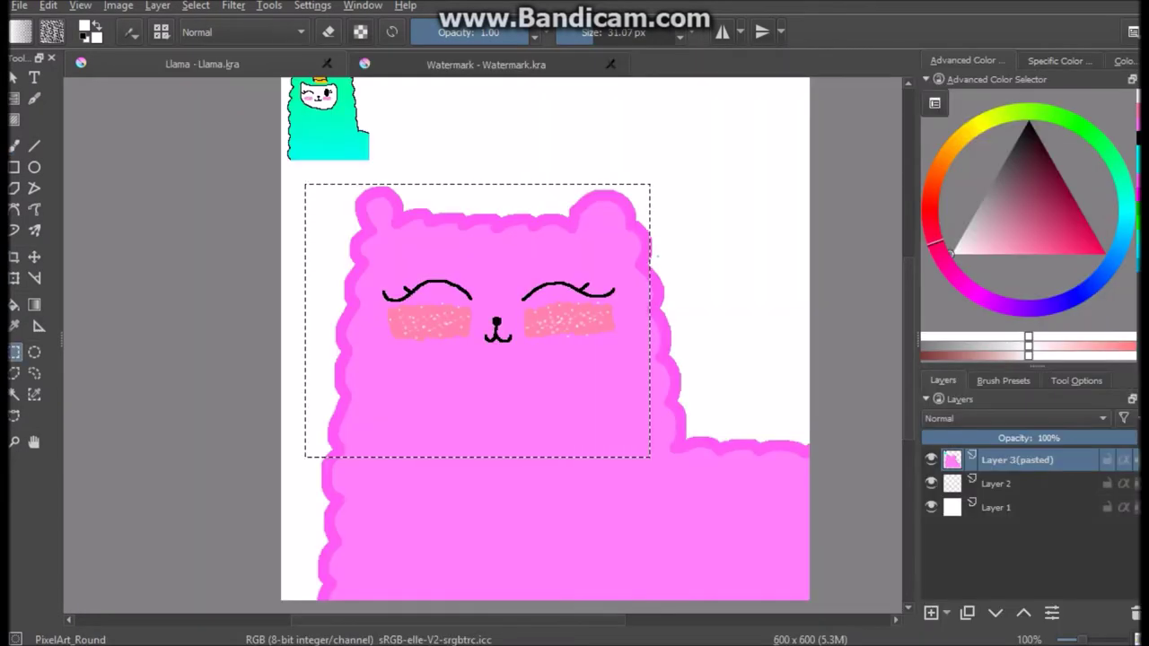
click(1106, 253)
Undo the thick blue test stroke and paint a blue bow with darker blue folds on the head between the ears.
drag(616, 184, 641, 324)
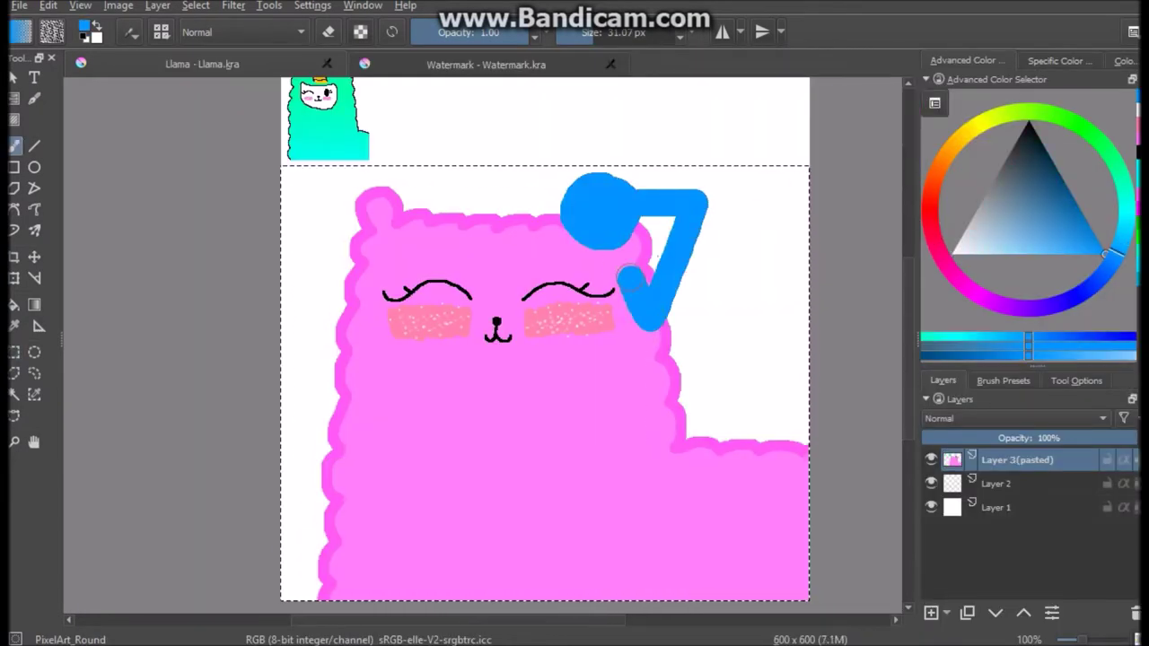
key(ctrl+z)
scroll(523, 194, up, 2)
mouse_move(523, 195)
mouse_down()
mouse_move(489, 255)
mouse_move(569, 174)
mouse_move(550, 247)
mouse_up()
mouse_move(474, 206)
mouse_down()
mouse_move(435, 226)
mouse_move(422, 199)
mouse_move(431, 283)
mouse_move(474, 235)
mouse_move(458, 202)
mouse_up()
drag(570, 198, 548, 209)
drag(544, 230, 561, 255)
scroll(833, 323, down, 3)
scroll(718, 269, down, 1)
scroll(656, 202, up, 1)
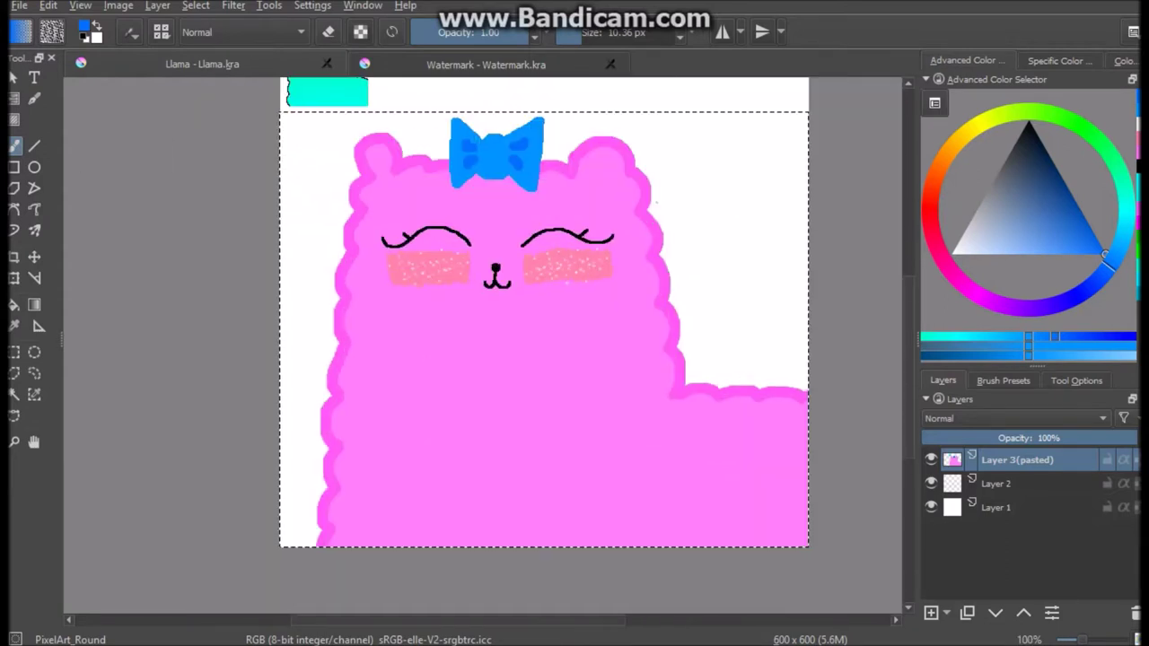
Draw a small hot-pink tongue just below the llama's mouth.
ctrl+click(656, 203)
scroll(485, 327, up, 3)
scroll(483, 345, up, 2)
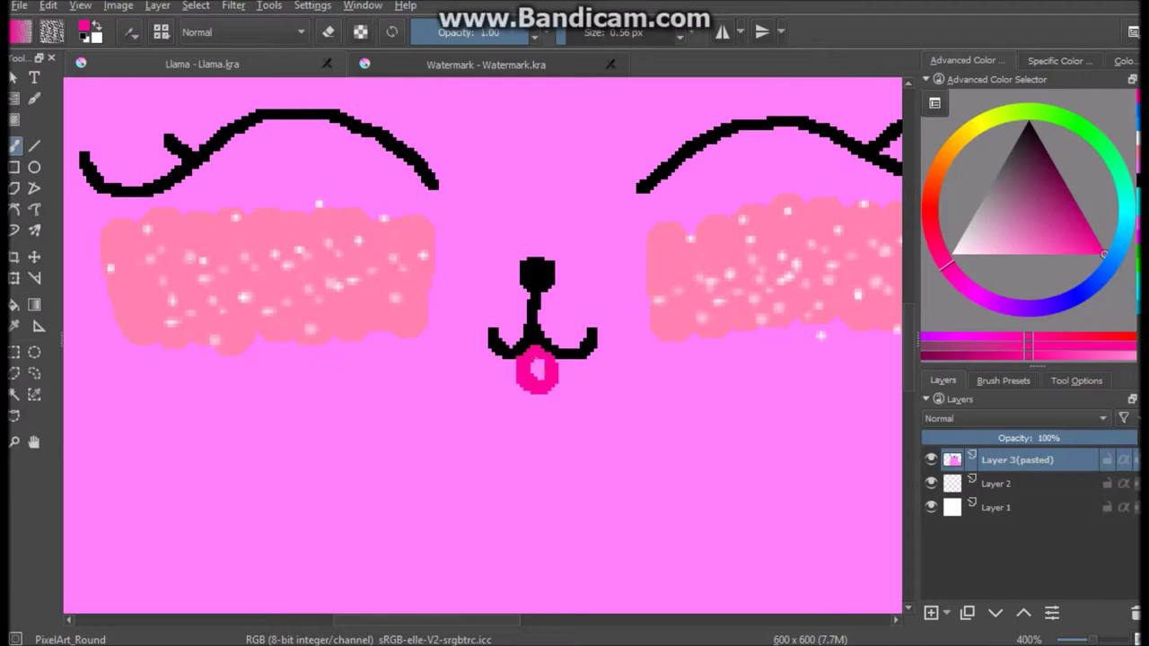
scroll(536, 383, down, 3)
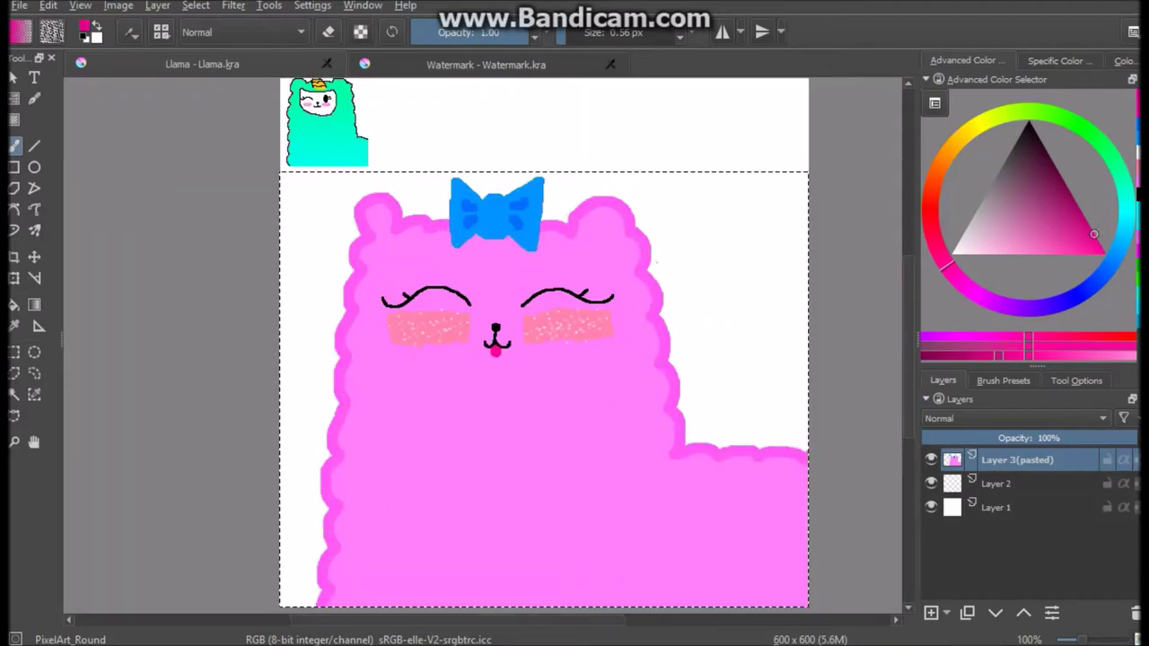
Draw a small black star beside the head with a thin wavy line running from it onto the llama's left edge.
scroll(537, 383, up, 2)
key(d)
drag(154, 290, 240, 271)
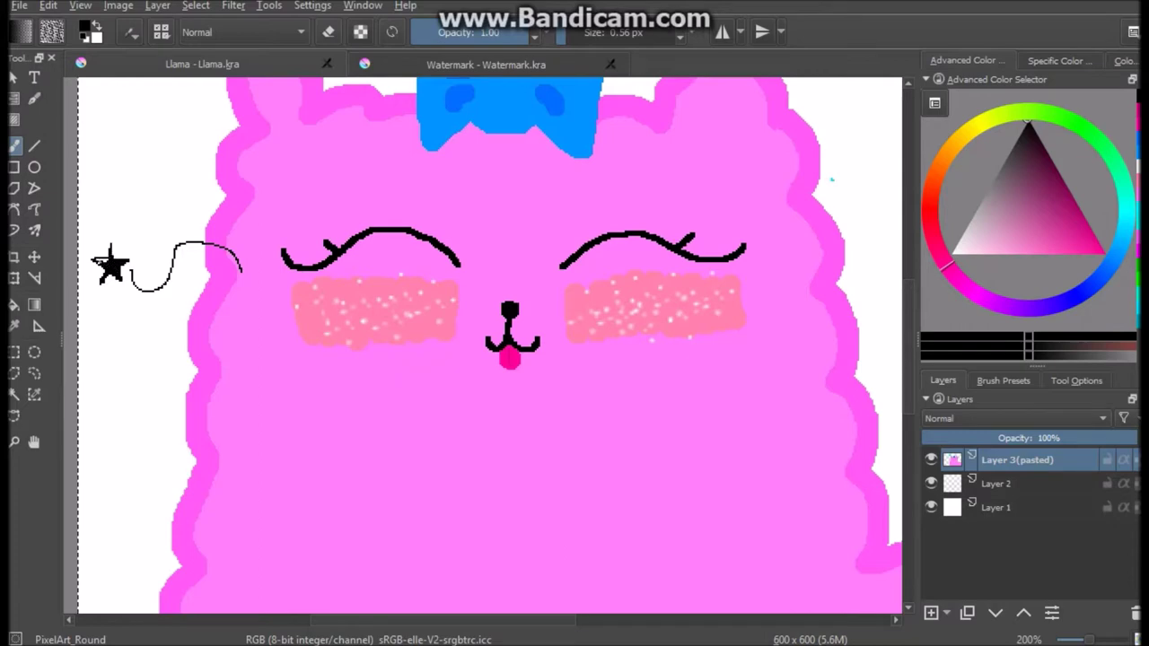
scroll(481, 344, down, 2)
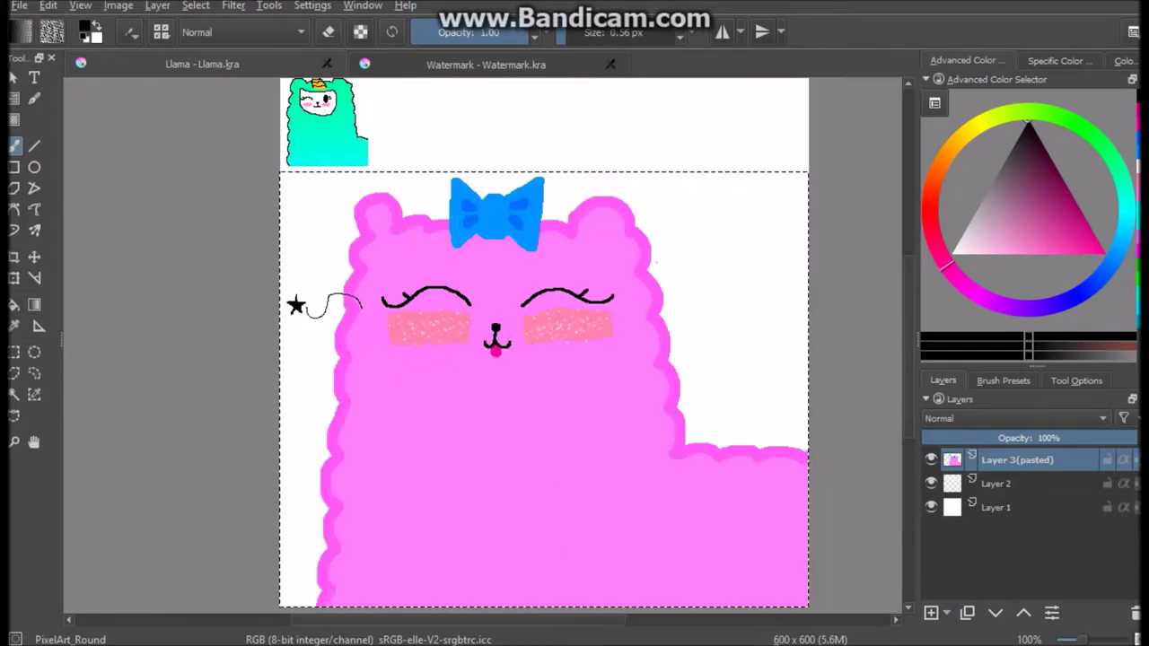
Try to replace the llama's right closed eye with an open black oval eye painted over the pink.
scroll(481, 345, up, 2)
ctrl+click(562, 266)
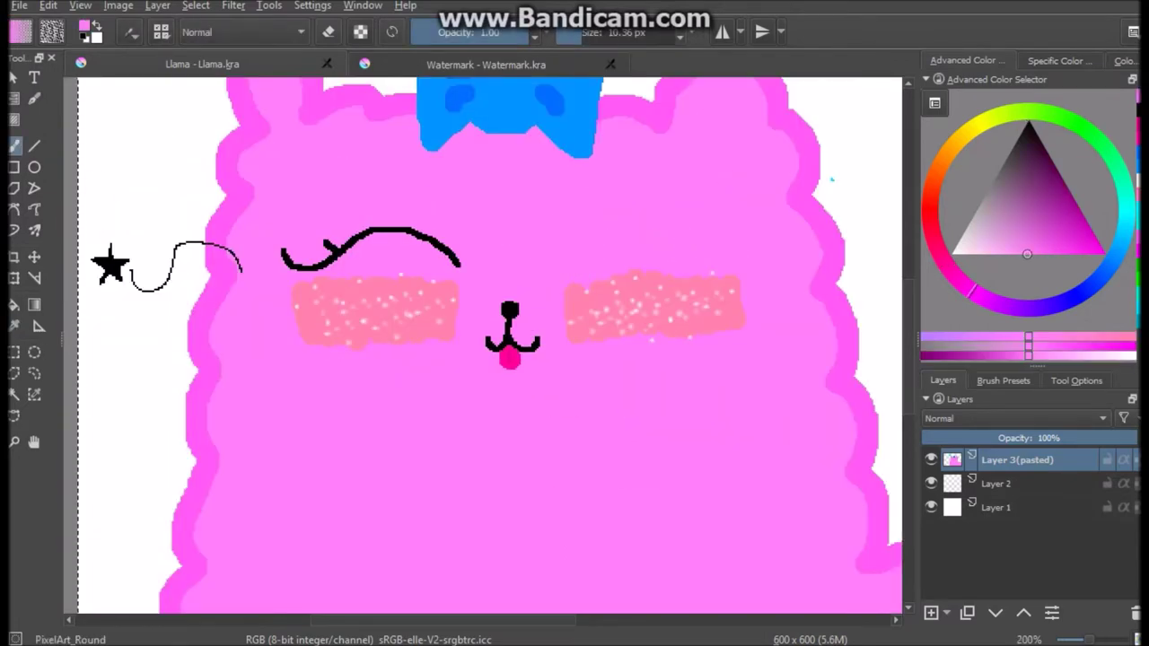
key(d)
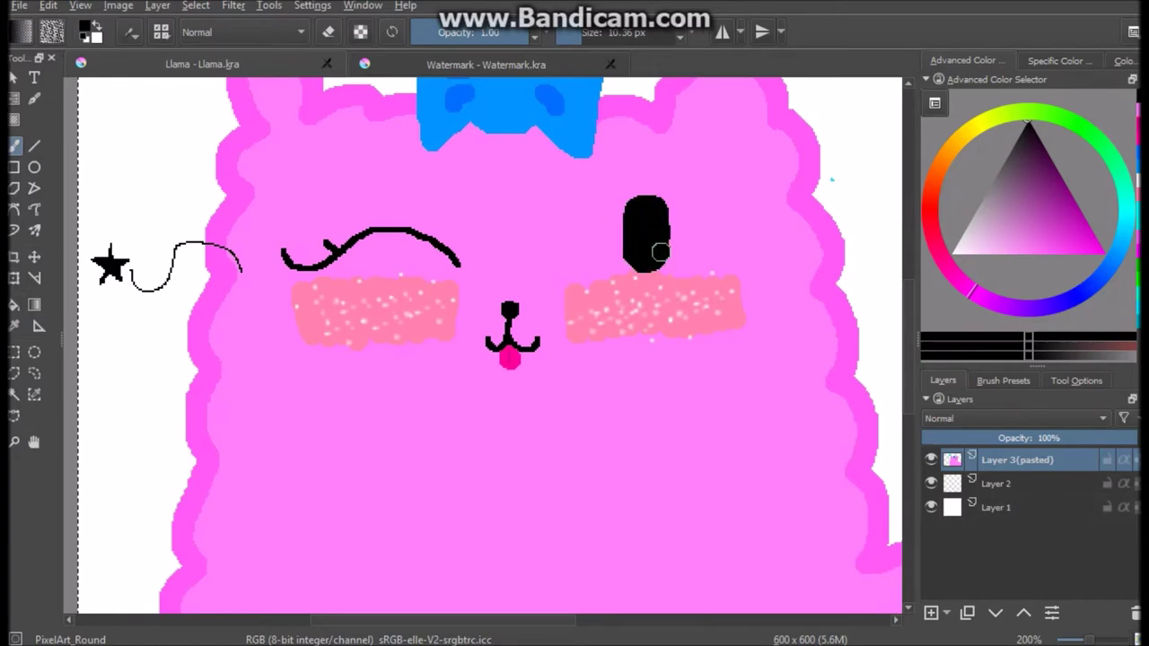
key(x)
scroll(831, 180, up, 3)
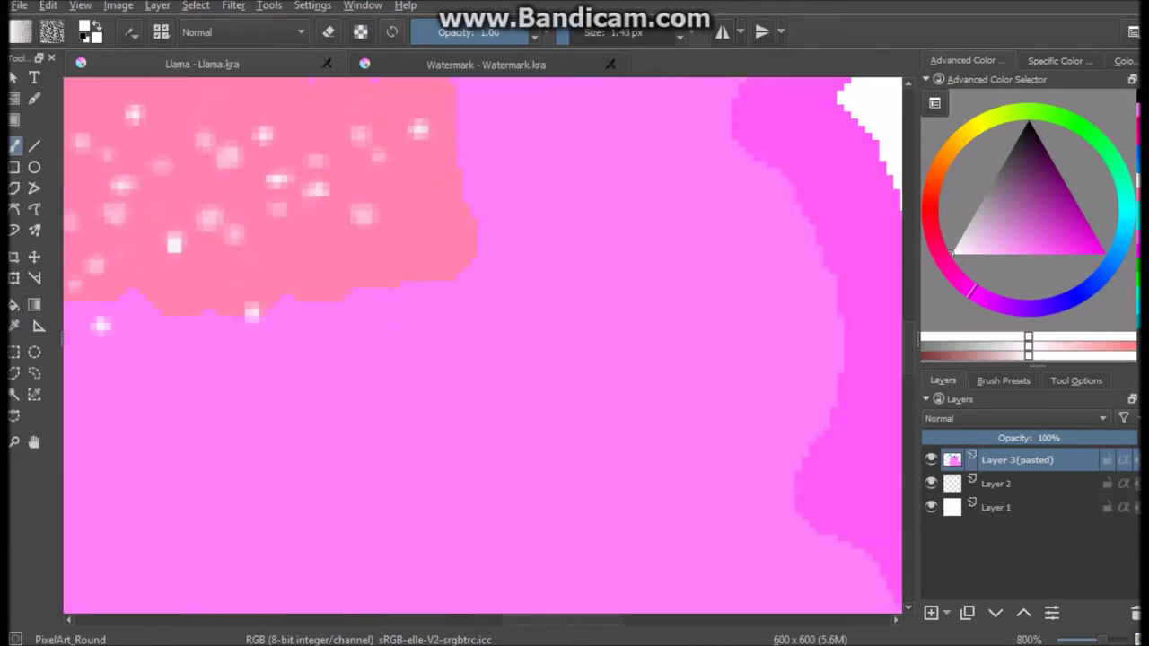
key(1)
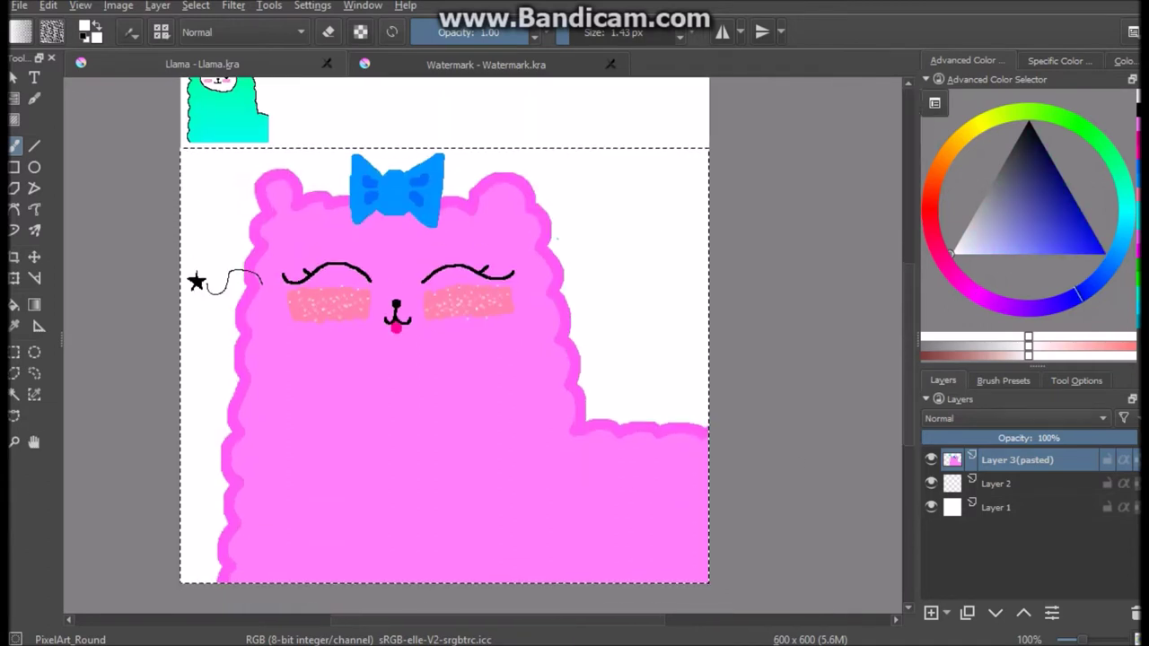
Paint a thick dark blue collar across the llama's neck below the face, using a brush of about 20 px.
key(plus)
scroll(106, 216, left, 2)
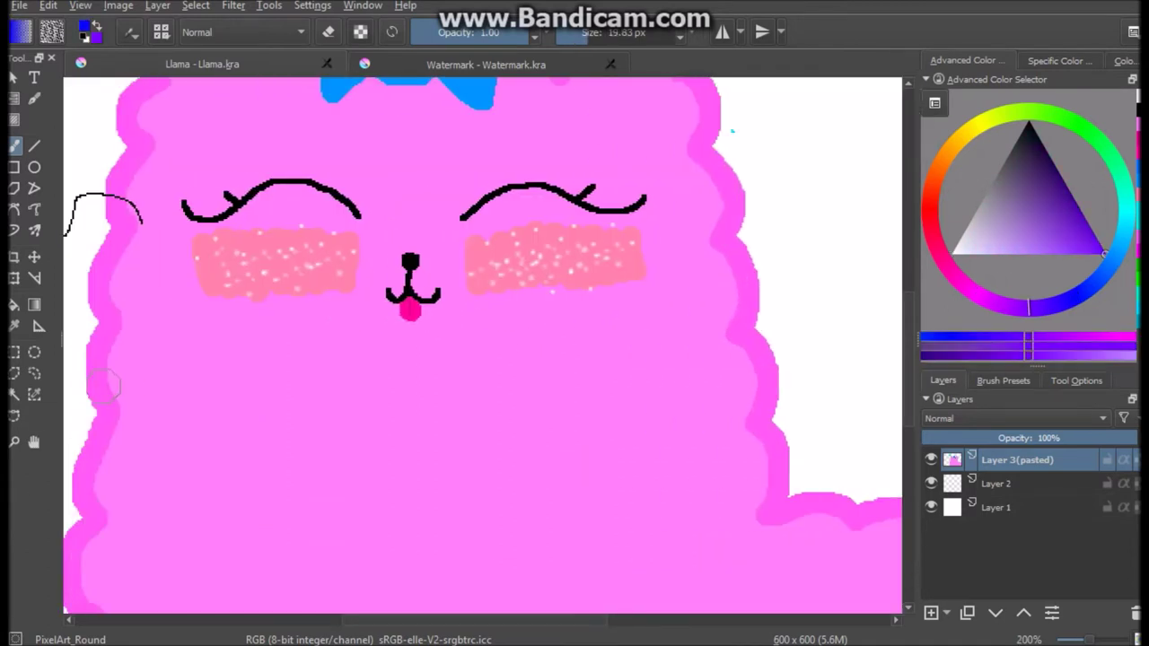
mouse_move(103, 386)
mouse_down()
mouse_move(430, 410)
mouse_move(759, 378)
mouse_up()
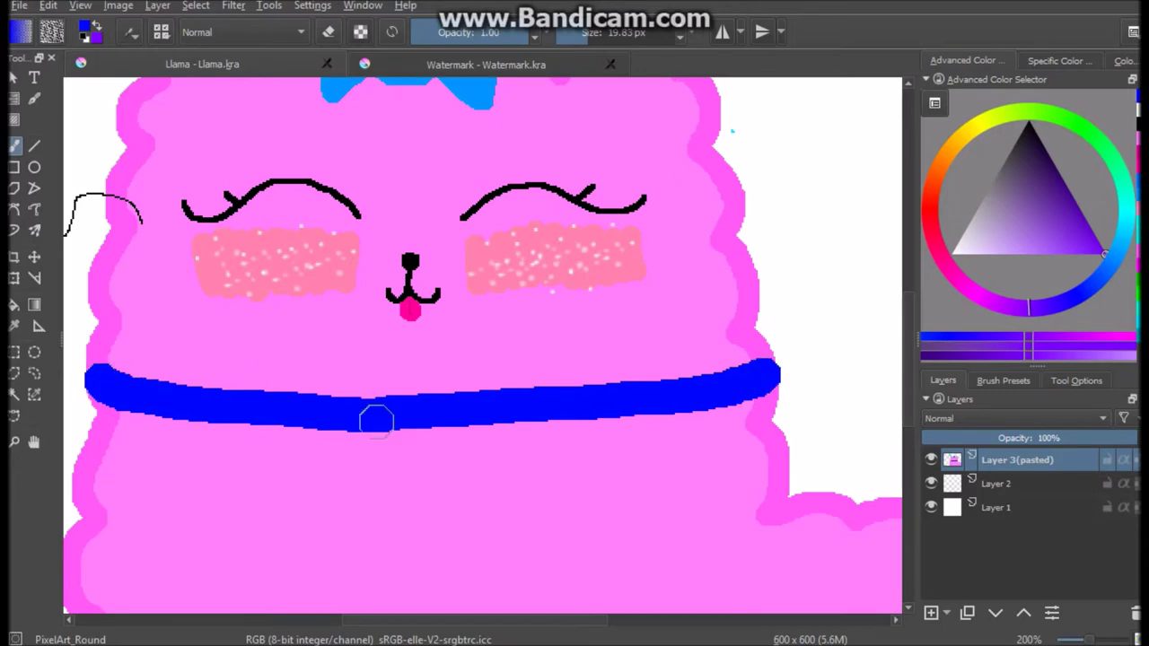
Choose a dark gold colour and paint a small tag loop hanging from the middle of the collar.
mouse_move(1028, 305)
mouse_down()
mouse_move(937, 212)
mouse_move(963, 132)
mouse_up()
click(1076, 204)
mouse_move(431, 425)
mouse_down()
mouse_move(437, 479)
mouse_move(496, 519)
mouse_move(368, 507)
mouse_move(428, 553)
mouse_move(448, 501)
mouse_up()
scroll(498, 386, up, 1)
key(ctrl+z)
Paint a solid red heart pendant below the gold loop and hand-letter "Candi" on it in thin black.
scroll(607, 287, up, 2)
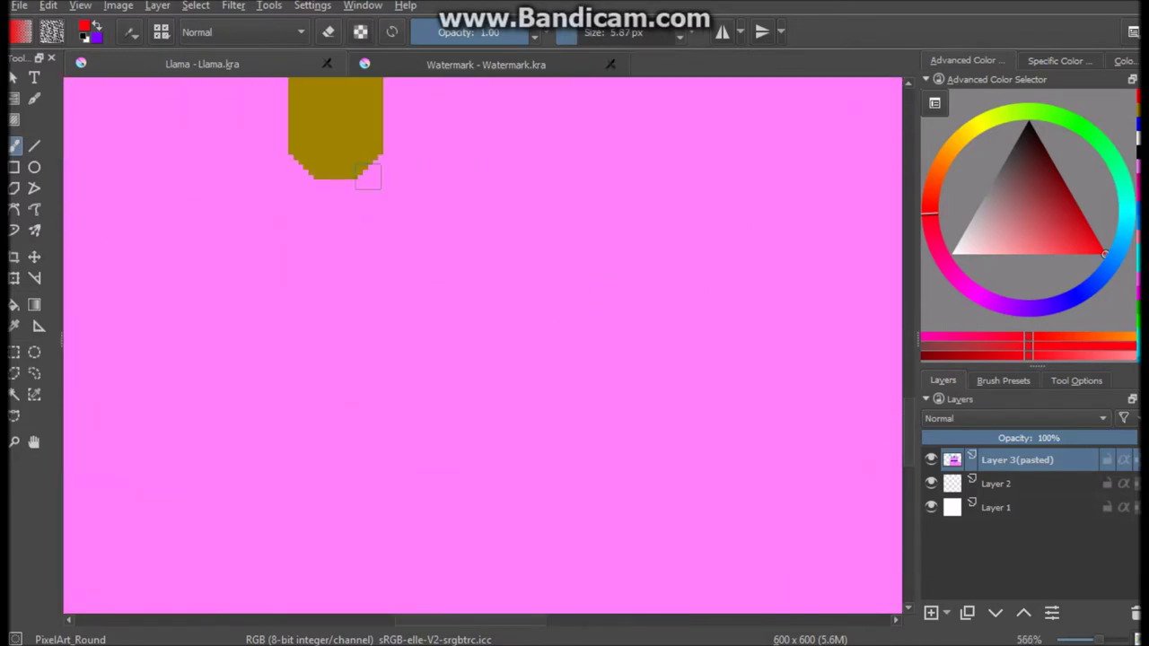
drag(334, 184, 384, 310)
mouse_move(339, 205)
mouse_down()
mouse_move(294, 275)
mouse_move(345, 394)
mouse_move(295, 256)
mouse_move(324, 193)
mouse_move(415, 176)
mouse_move(380, 257)
mouse_up()
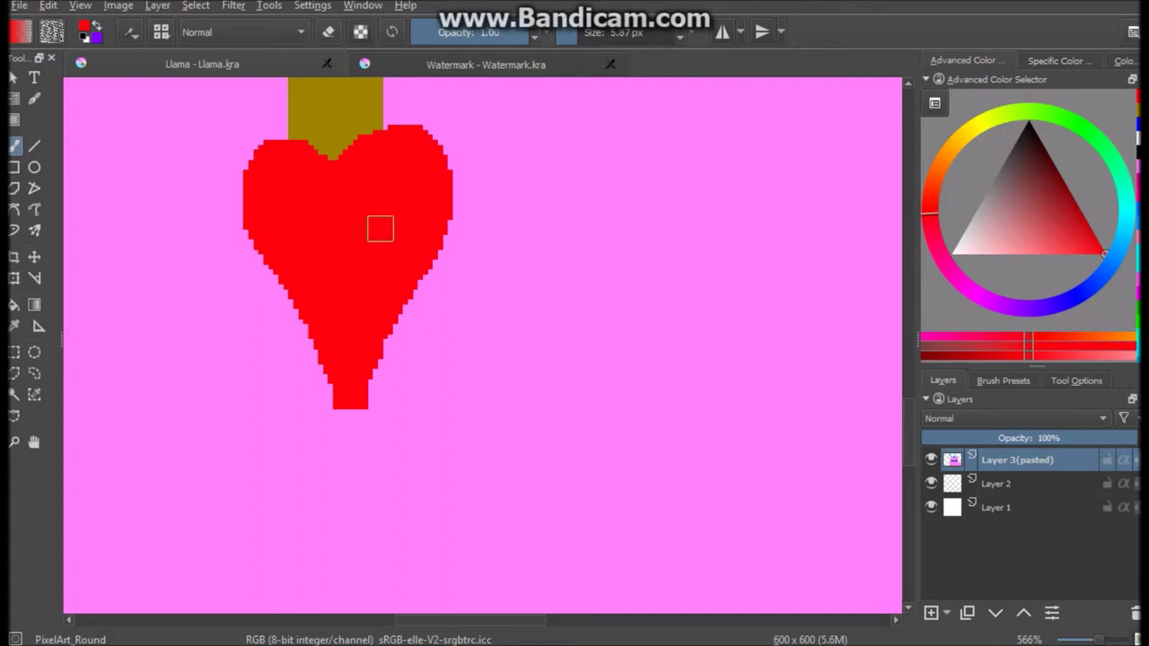
key(d)
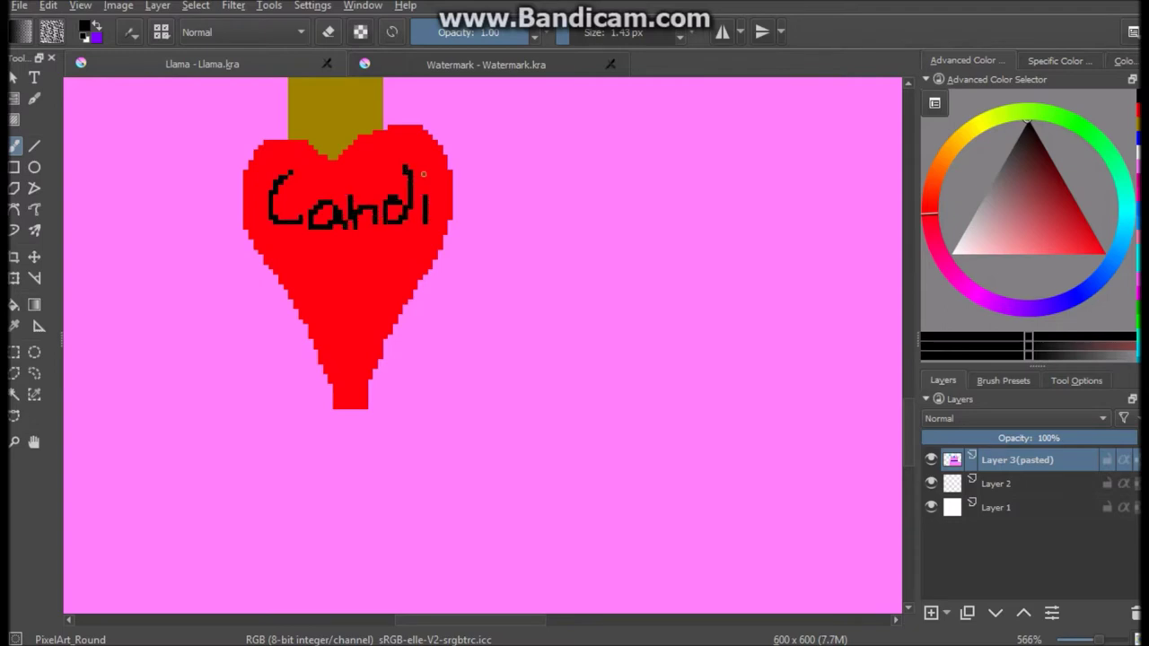
key(1)
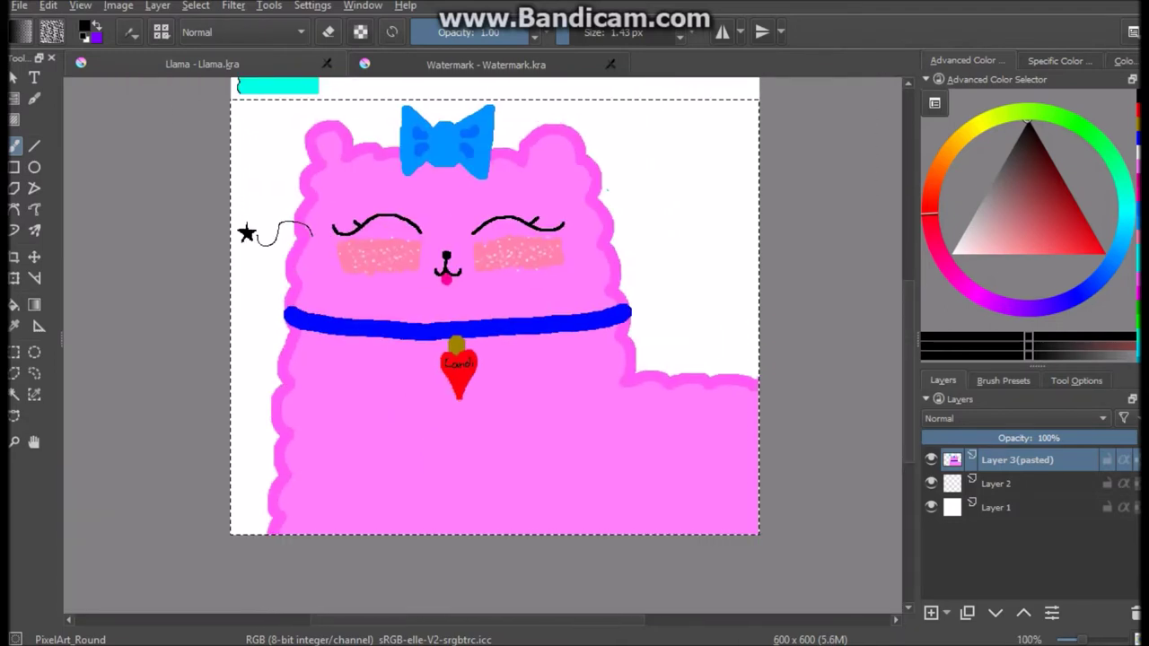
Erase the small turquoise reference llama from the canvas with an eraser of about 20 px.
key(minus)
key(plus)
key(plus)
key(plus)
key(b)
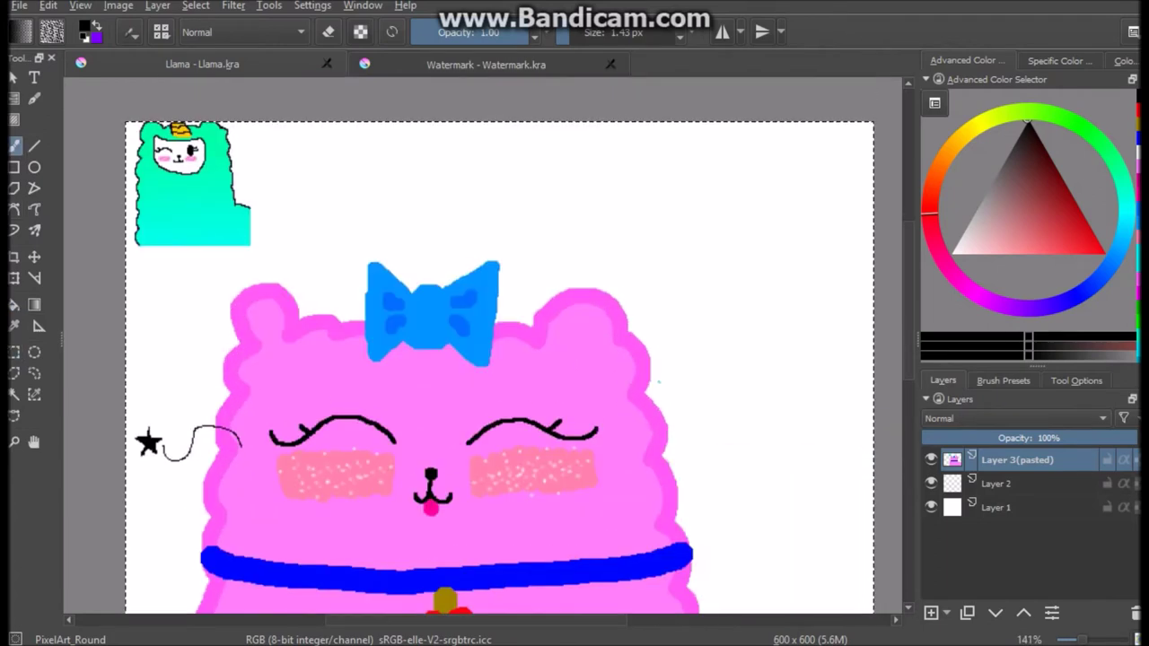
key(e)
mouse_move(256, 224)
mouse_down()
mouse_move(152, 226)
mouse_move(167, 159)
mouse_move(206, 189)
mouse_up()
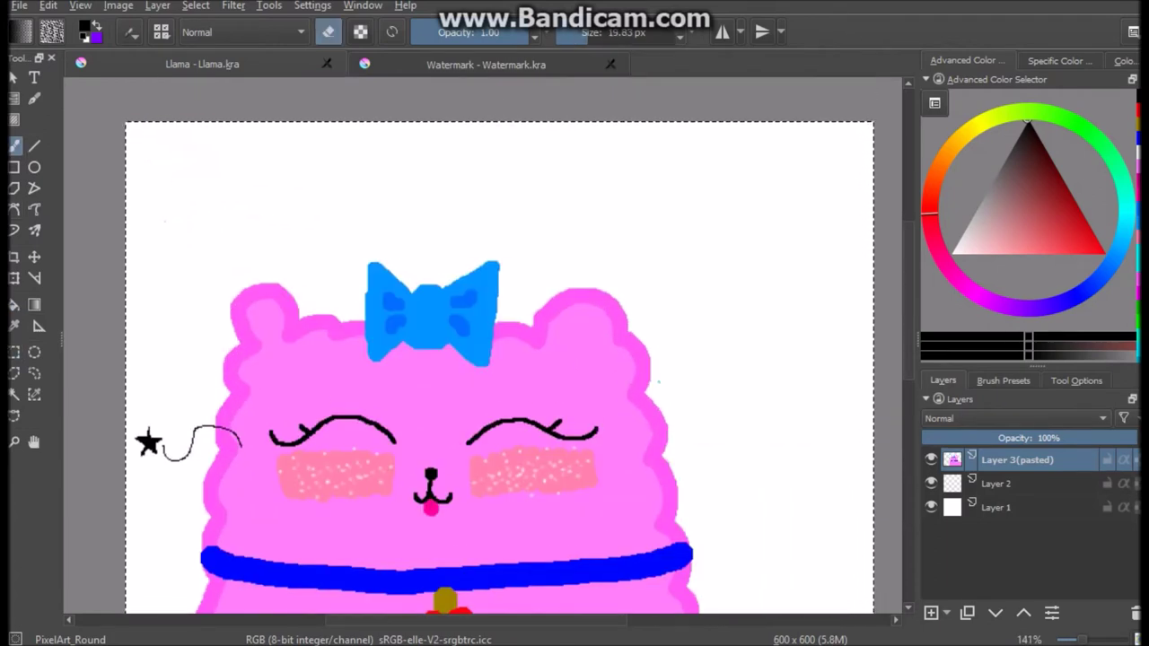
With the llama layer hidden, fill Layer 1 with solid bright blue as the background.
key(1)
scroll(895, 366, down, 3)
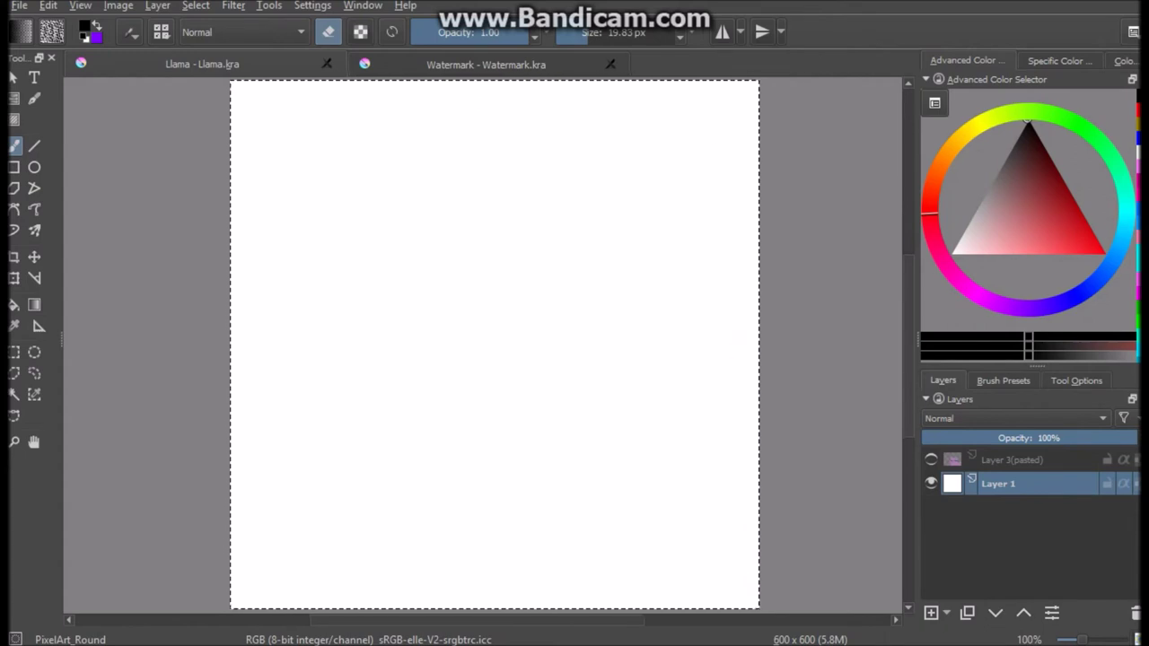
click(1093, 283)
click(1101, 251)
key(shift+BackSpace)
Paint several thick pale blue bubble rings spread over the blue background.
click(995, 254)
click(1122, 231)
mouse_move(305, 121)
mouse_down()
mouse_move(278, 187)
mouse_move(307, 119)
mouse_up()
drag(656, 213, 658, 212)
drag(426, 364, 422, 359)
mouse_move(575, 496)
mouse_down()
mouse_move(547, 507)
mouse_move(579, 498)
mouse_up()
key(ctrl+plus)
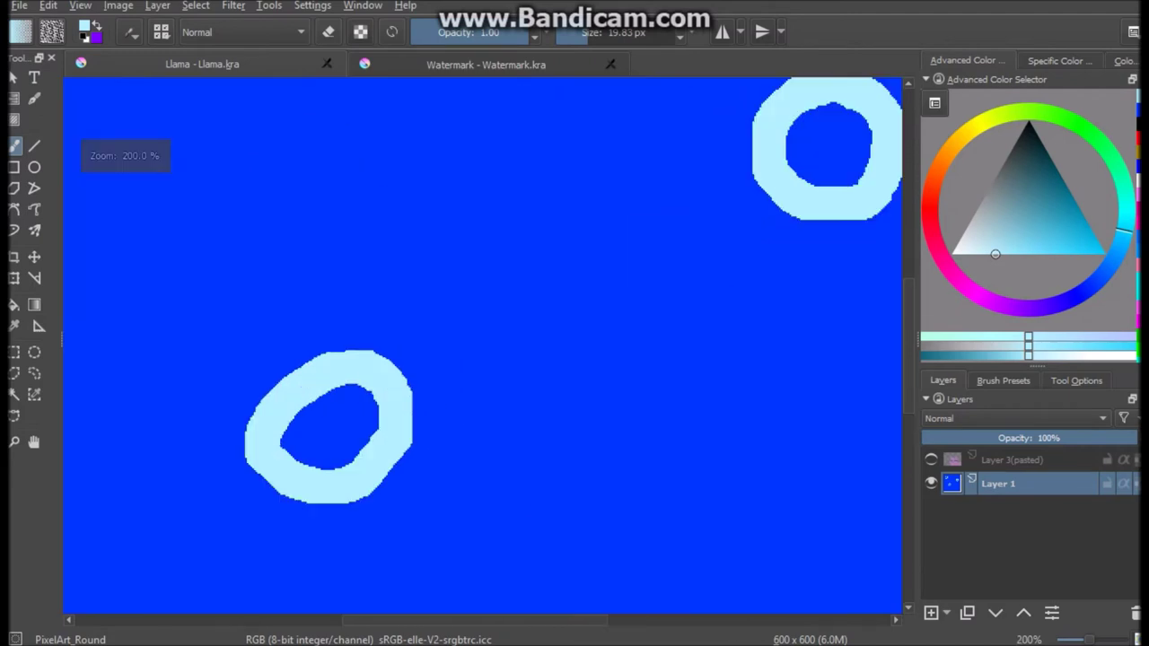
Add short curved white highlights inside the pale blue bubbles with a brush of about 4.5 px.
scroll(574, 449, down, 2)
key(bracketleft)
key(bracketleft)
key(bracketleft)
drag(351, 320, 361, 352)
scroll(359, 341, down, 3)
drag(639, 376, 648, 402)
scroll(647, 394, right, 3)
scroll(539, 269, right, 4)
scroll(538, 269, up, 2)
key(minus)
key(minus)
key(minus)
key(minus)
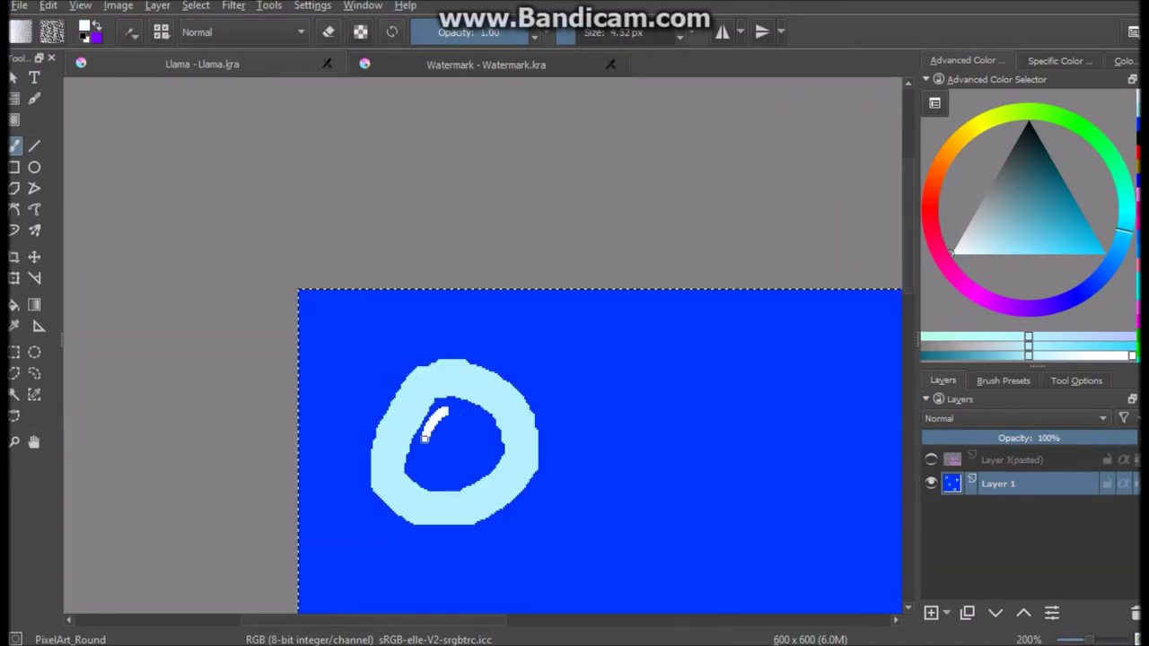
Show the llama layer again and undo the pale blue bubbles on the background layer.
click(931, 460)
key(ctrl+z)
key(ctrl+z)
click(47, 5)
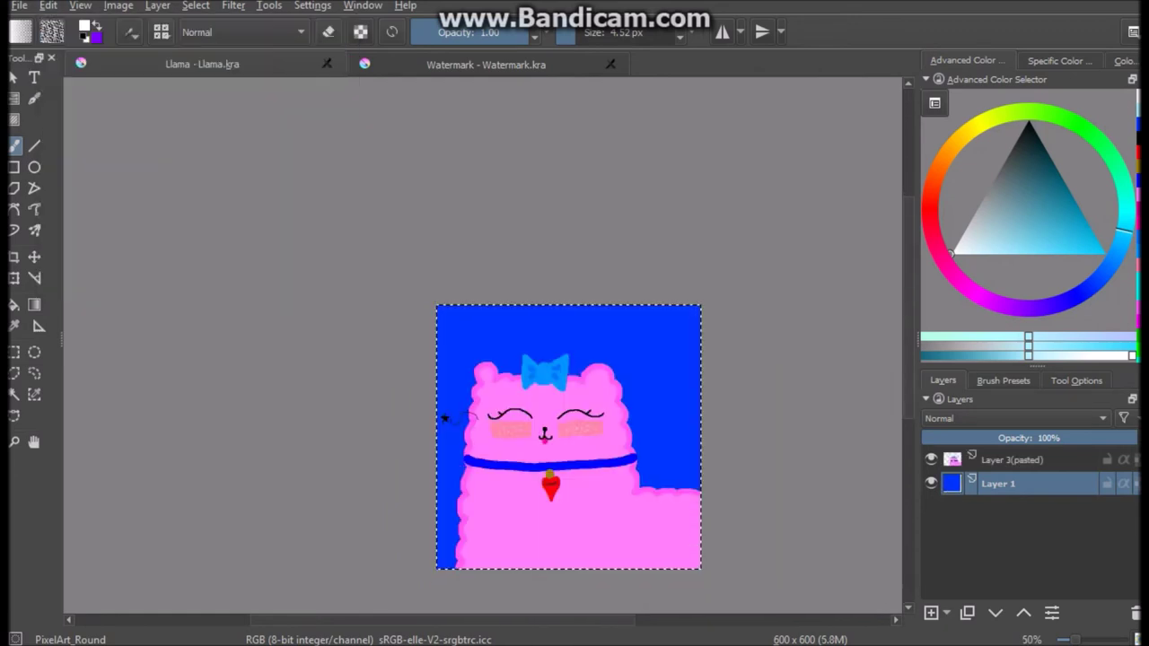
click(320, 41)
Choose a bright cyan and draw one thin bubble outline on the background beside the llama's right ear.
key(plus)
key(plus)
key(plus)
ctrl+click(698, 371)
key(plus)
key(plus)
key(plus)
drag(533, 375, 533, 467)
key(ctrl+z)
drag(561, 373, 503, 429)
Draw a trail of small cyan bubble outlines across the background toward the canvas's upper right corner.
drag(588, 229, 584, 232)
drag(716, 307, 713, 314)
scroll(579, 344, right, 5)
drag(507, 303, 501, 307)
drag(419, 231, 414, 224)
scroll(395, 225, up, 2)
mouse_move(208, 241)
mouse_down()
mouse_move(192, 292)
mouse_move(215, 220)
mouse_up()
drag(387, 195, 381, 192)
mouse_move(526, 293)
mouse_down()
mouse_move(505, 319)
mouse_move(531, 294)
mouse_up()
drag(552, 154, 547, 151)
scroll(583, 225, up, 5)
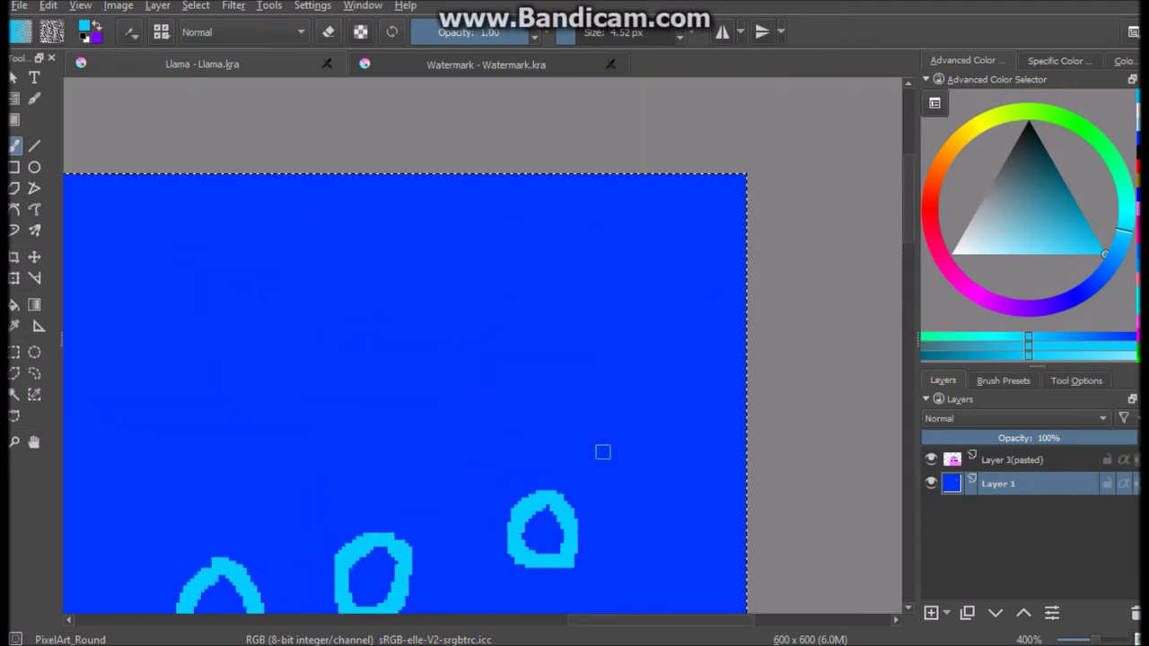
drag(628, 429, 639, 424)
drag(731, 370, 747, 359)
Undo the trail of small cyan bubbles, keeping the single bubble beside the llama's right ear.
key(minus)
key(minus)
key(minus)
key(minus)
key(minus)
key(minus)
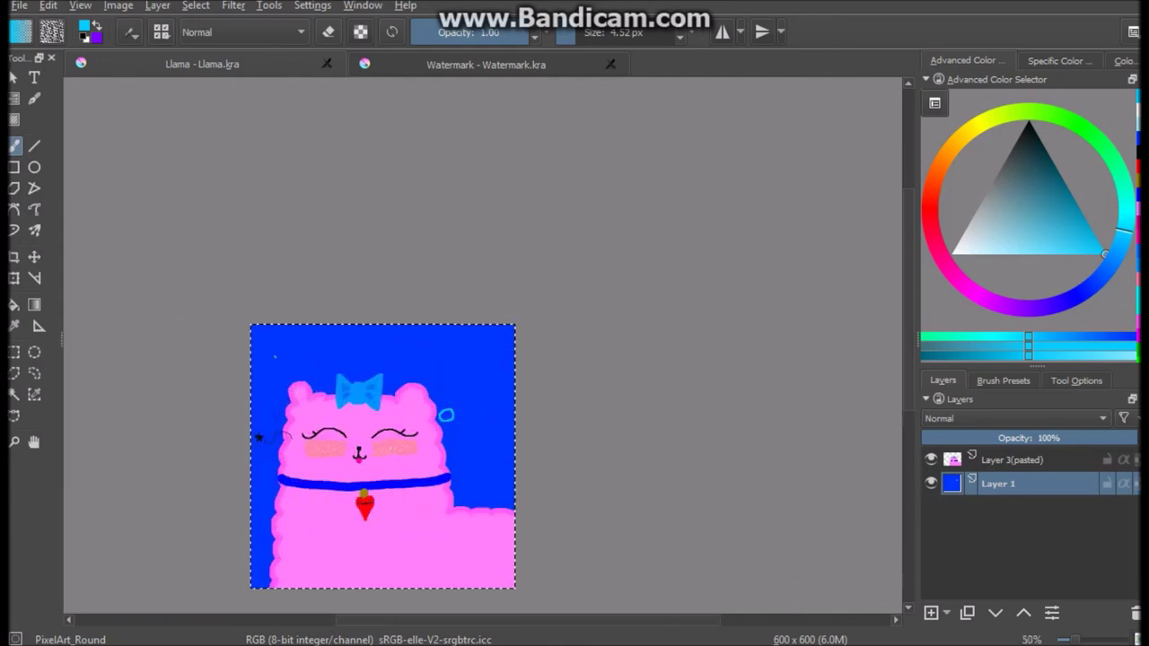
key(ctrl+z)
Draw three cyan bubble outlines above the llama: near the upper left, over the bow and above the right ear.
key(plus)
key(plus)
key(plus)
key(plus)
scroll(483, 440, left, 10)
mouse_move(321, 358)
mouse_down()
mouse_move(303, 402)
mouse_move(324, 358)
mouse_up()
scroll(483, 440, right, 3)
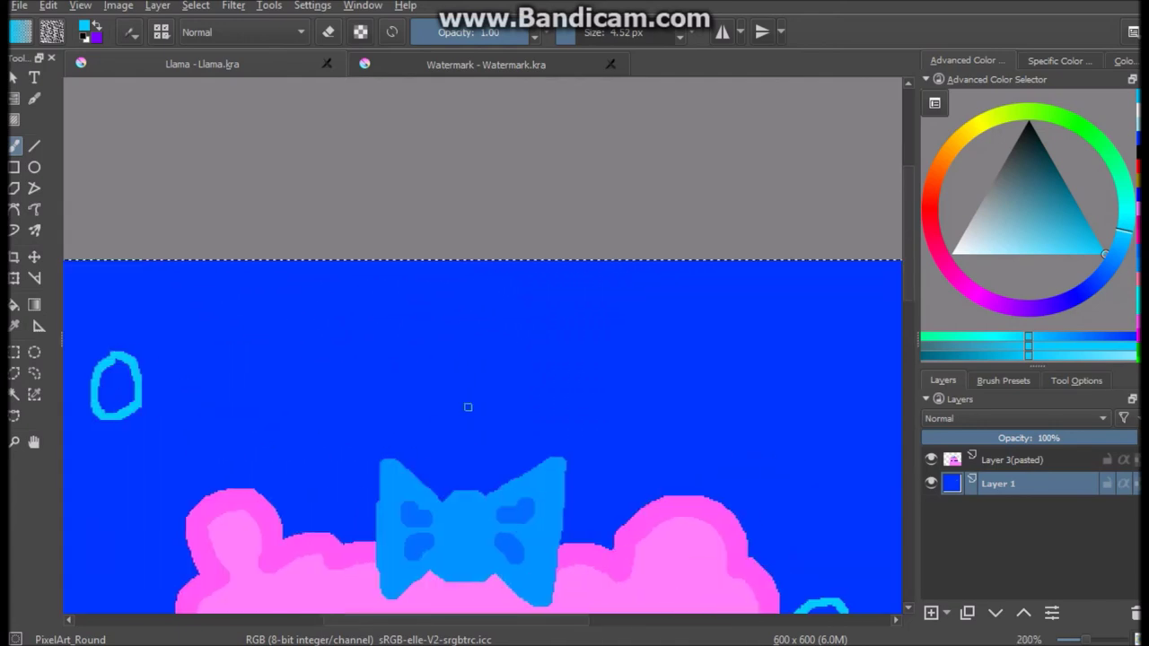
drag(471, 408, 467, 406)
drag(696, 296, 702, 309)
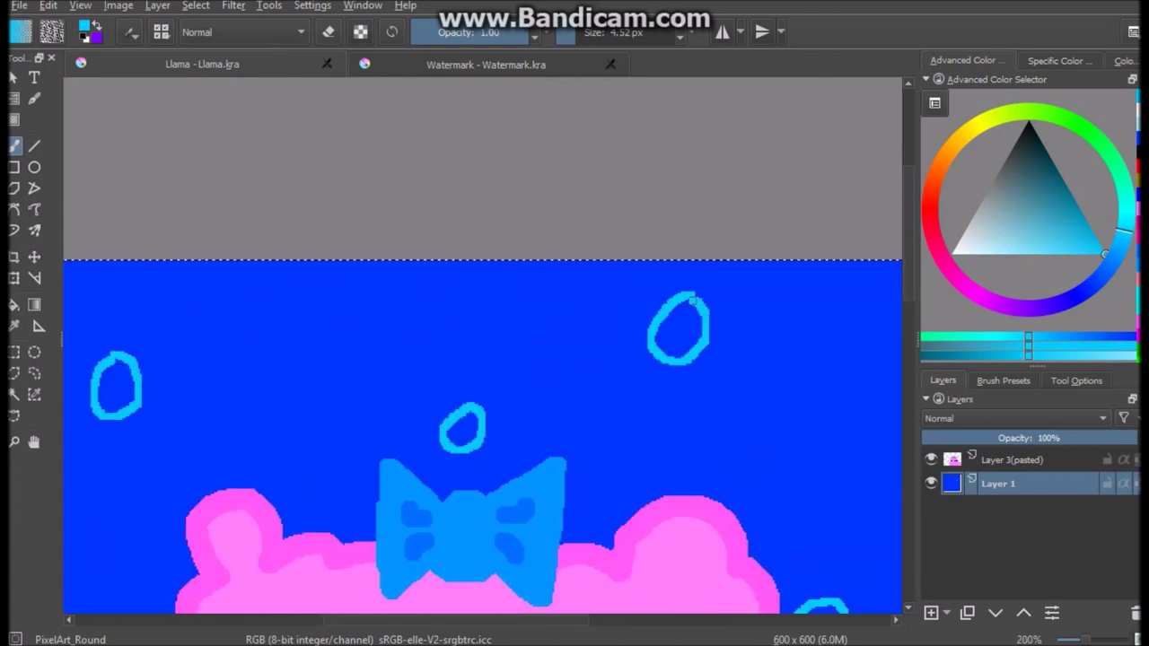
Draw one cyan bubble outline on each side of the llama's neck, near the height of the collar.
key(minus)
scroll(692, 301, right, 5)
scroll(266, 428, down, 8)
scroll(265, 427, left, 7)
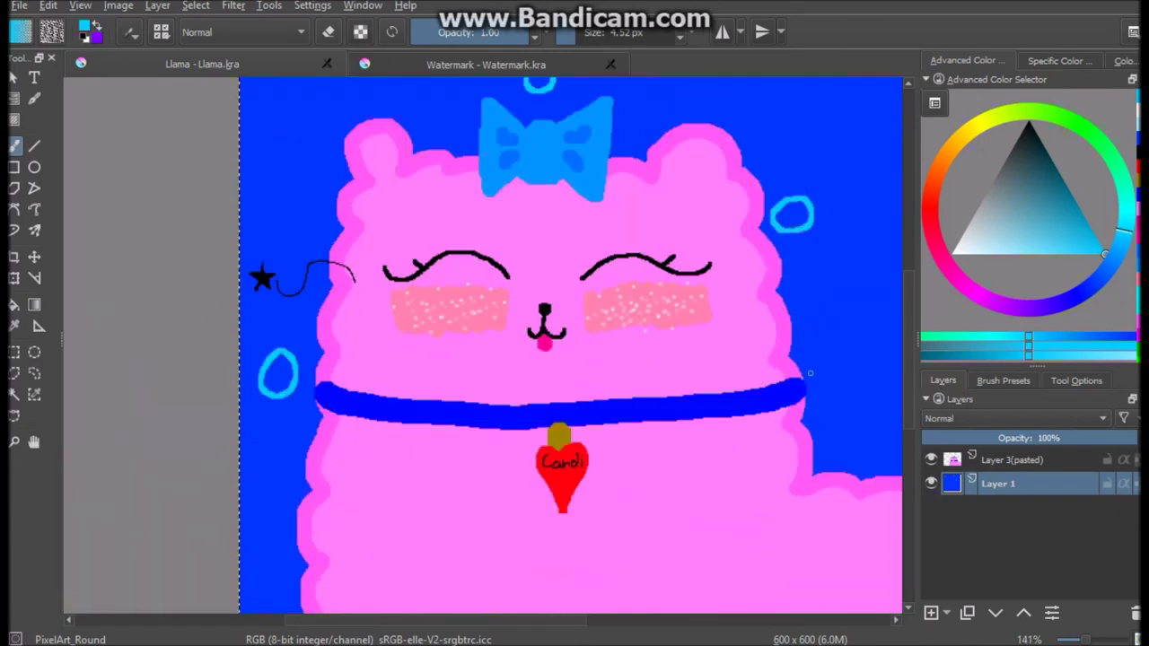
scroll(809, 372, right, 5)
drag(650, 377, 648, 377)
Paint short curved white highlights inside the upper right edges of the cyan bubbles above the llama.
key(d)
key(x)
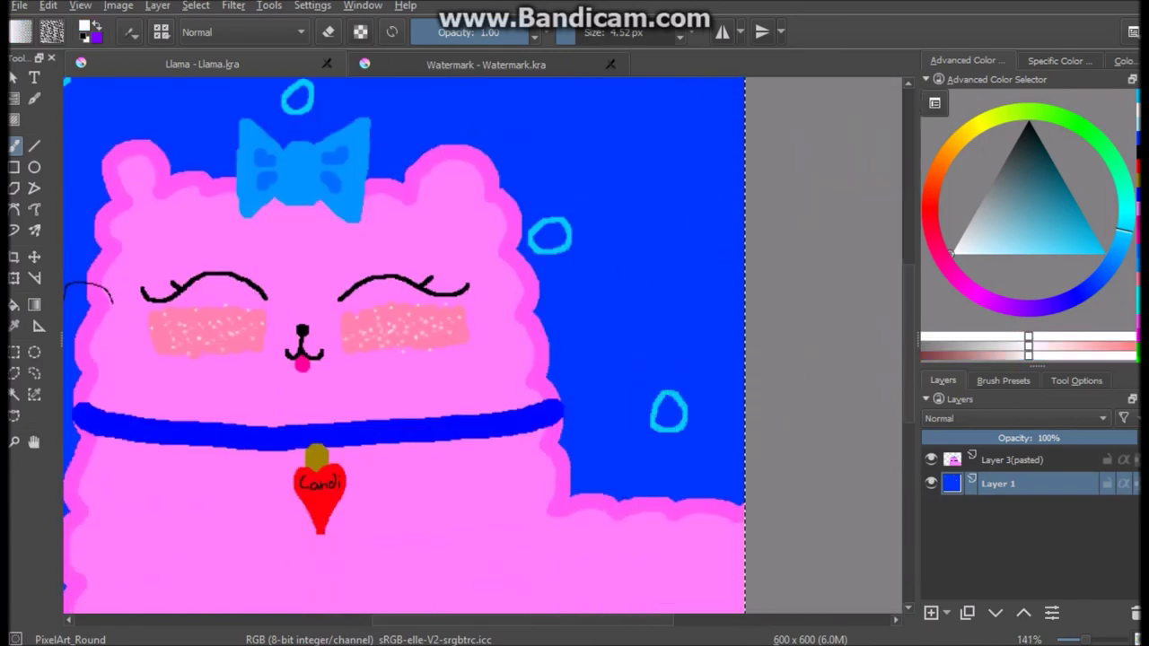
key(plus)
key(plus)
key(plus)
scroll(483, 346, up, 5)
scroll(885, 356, down, 5)
click(736, 202)
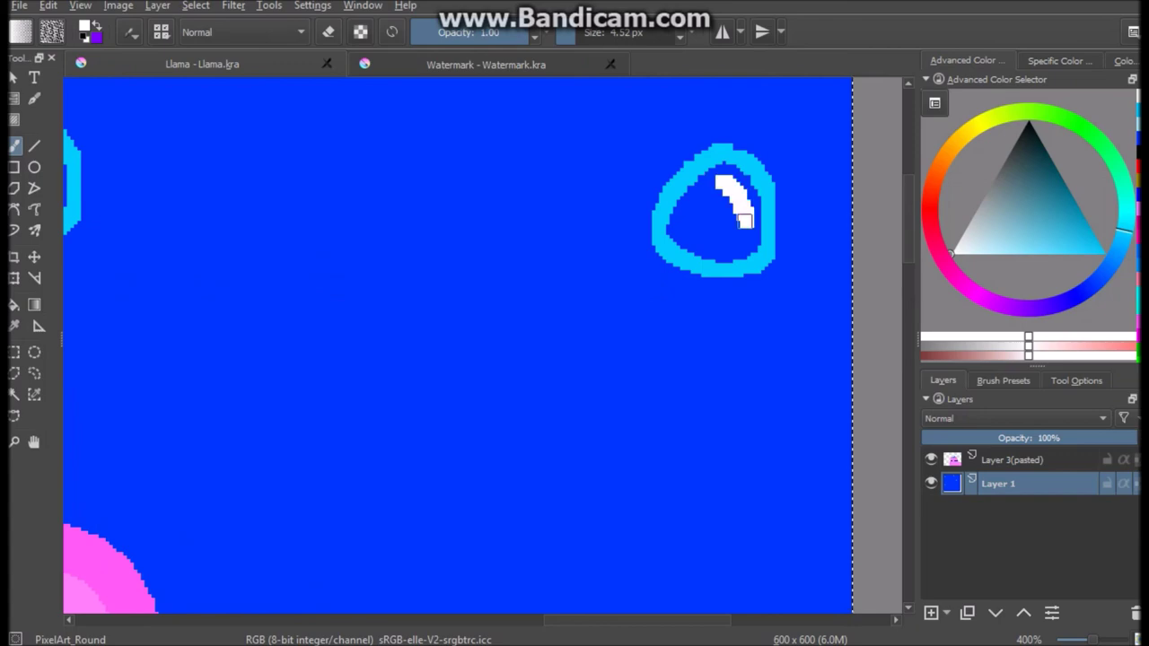
scroll(735, 202, left, 5)
click(541, 170)
scroll(541, 170, left, 3)
click(392, 385)
scroll(392, 385, left, 4)
click(334, 269)
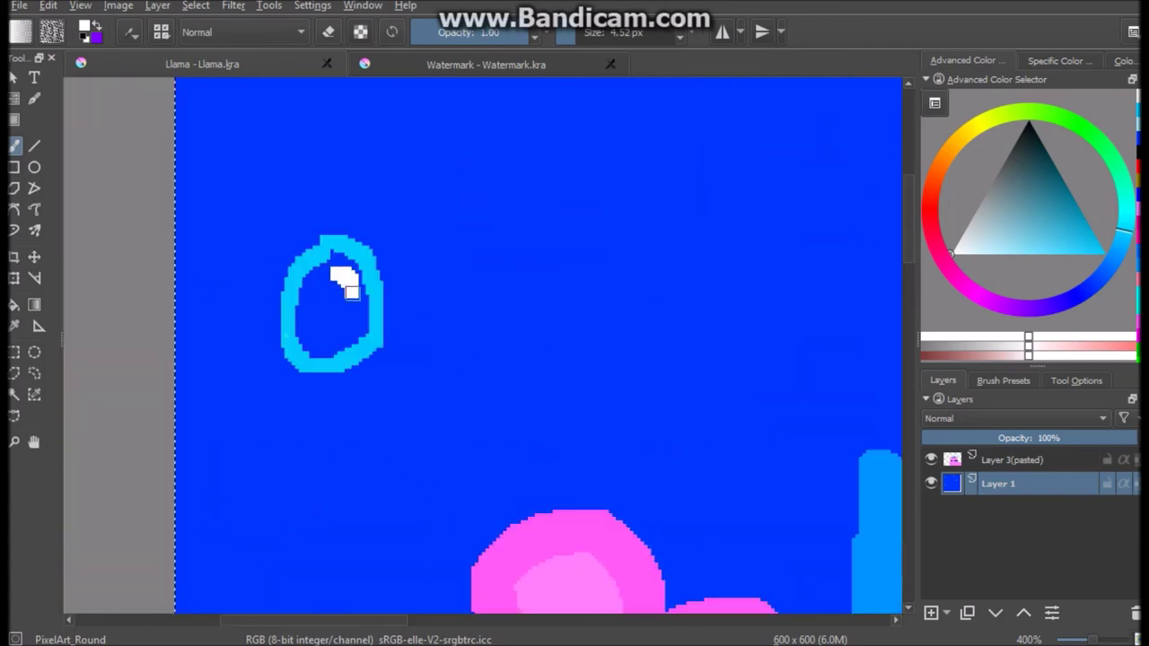